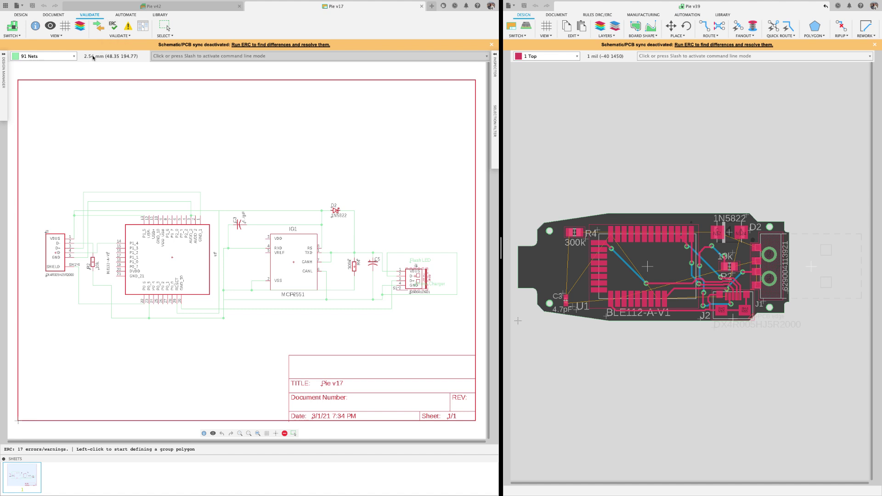
- Run the electrical rule check (ERC) on the Pie v17 schematic
click(113, 27)
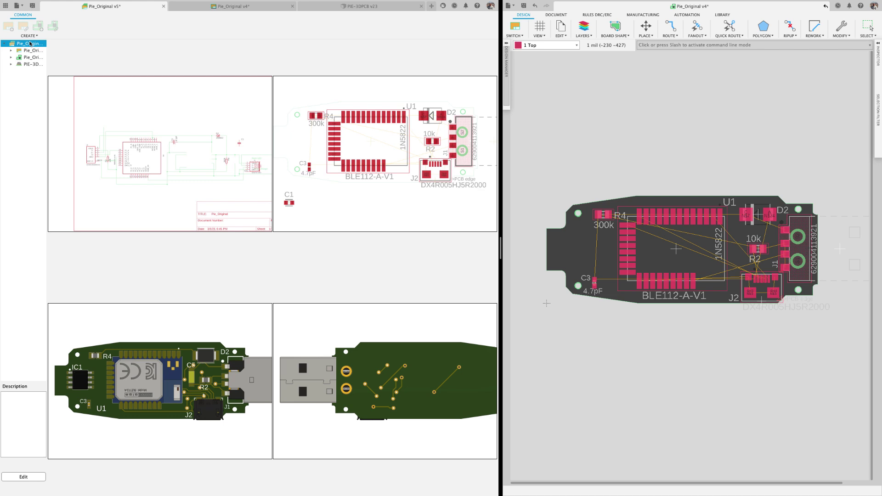
- Preview the project's schematic and board, then switch to the Pie_Original v4 schematic
click(29, 51)
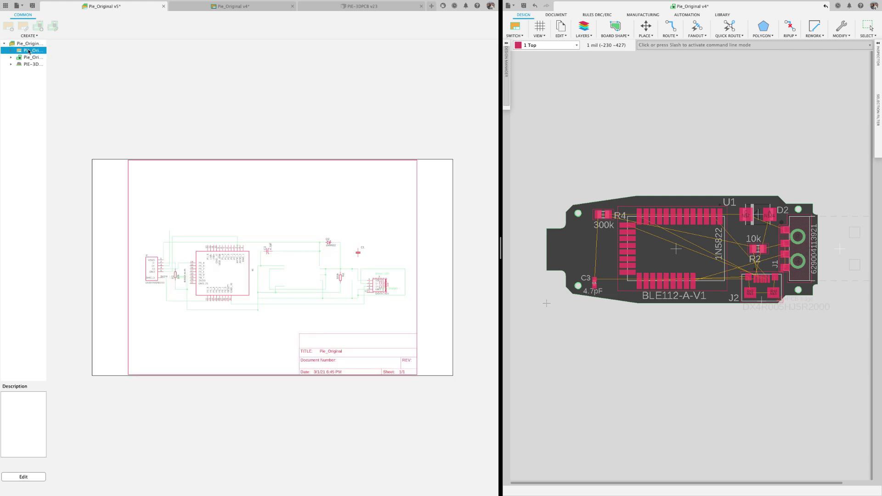
click(30, 56)
click(29, 52)
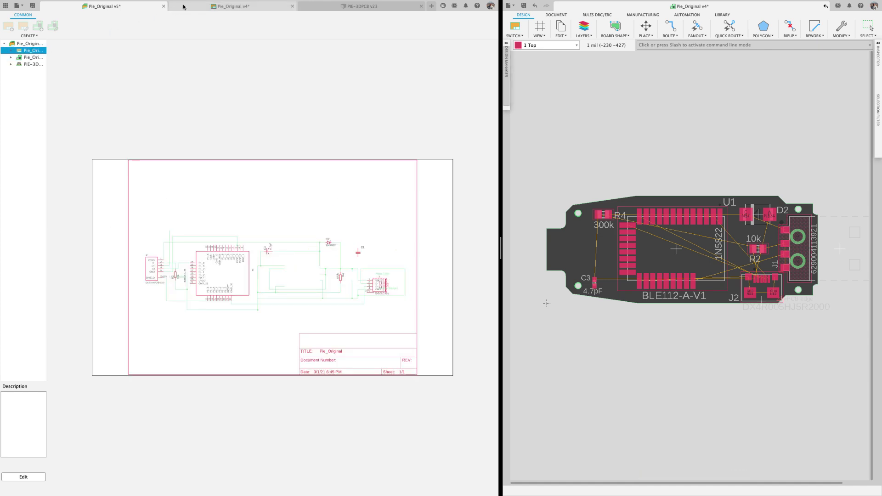
click(233, 6)
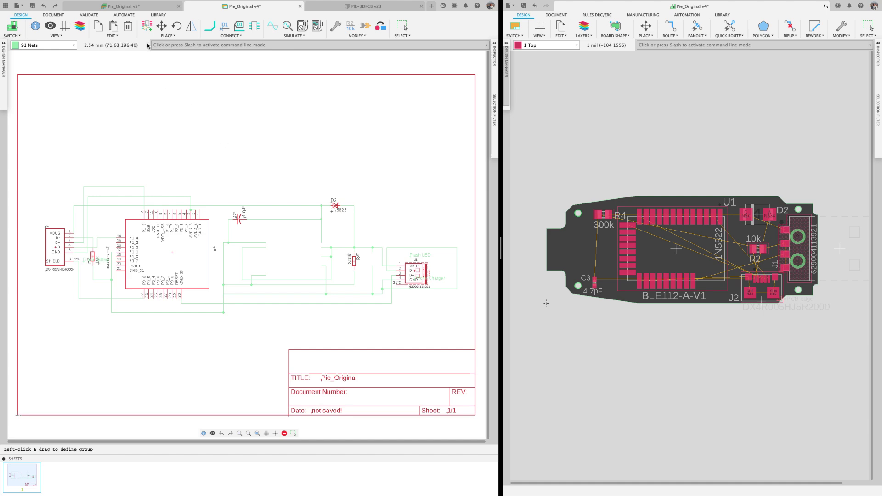
- Place capacitor C_CHIP-0603 as C1 and move it onto the board near R2
click(147, 26)
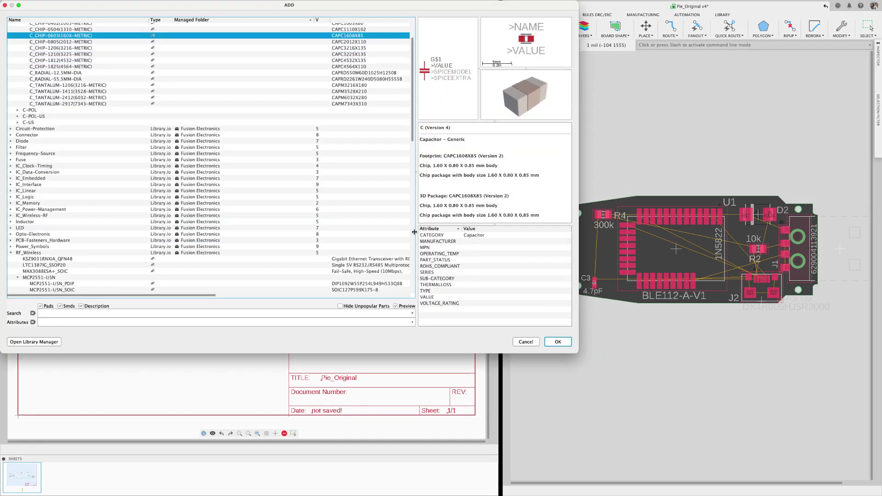
click(565, 344)
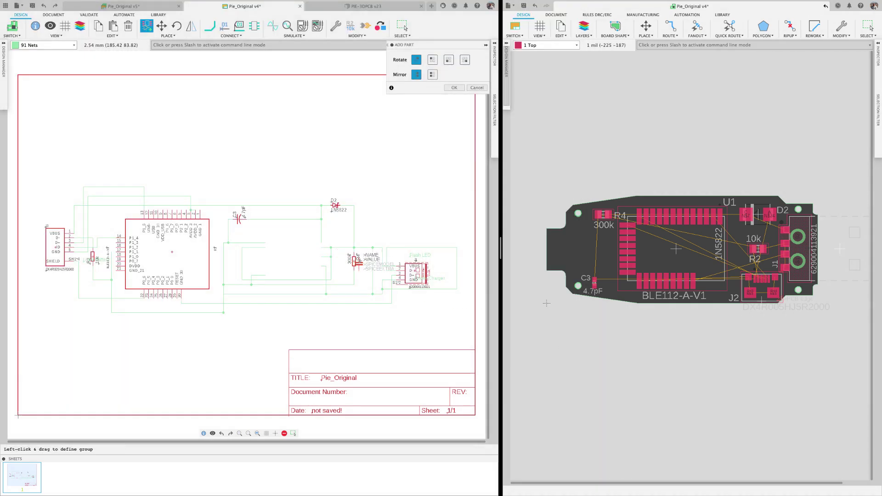
click(373, 258)
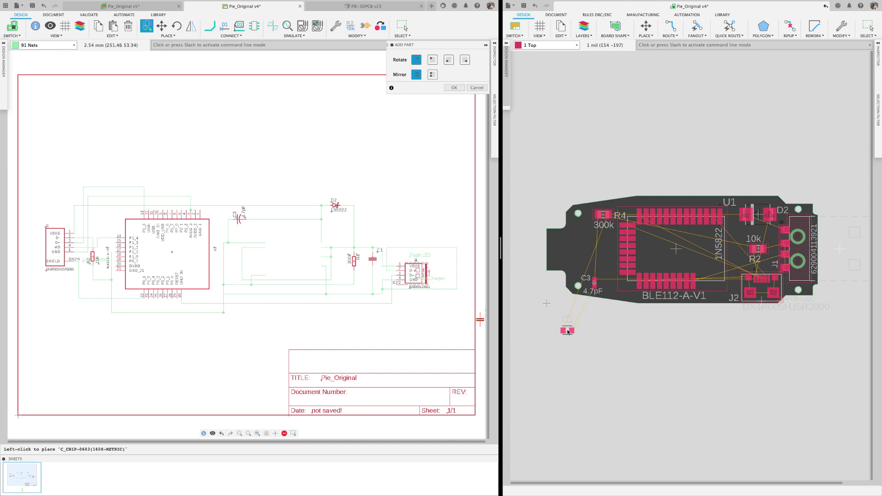
key(Escape)
click(867, 26)
drag(567, 330, 736, 250)
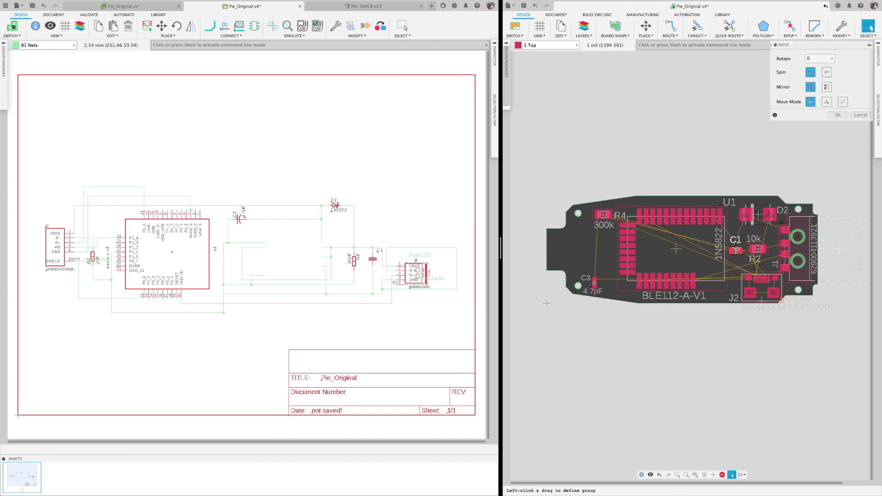
- Place the MCP2551-I/SN_SOIC transceiver as IC1 on the schematic
click(148, 26)
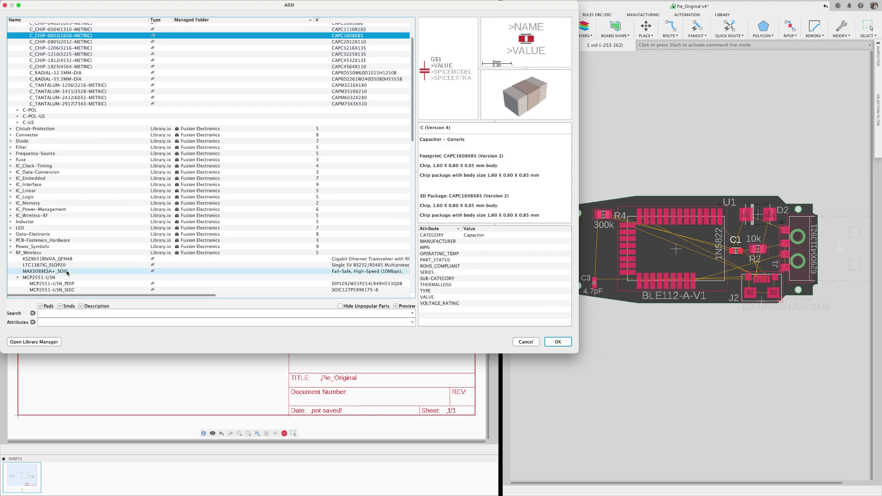
click(65, 290)
click(558, 342)
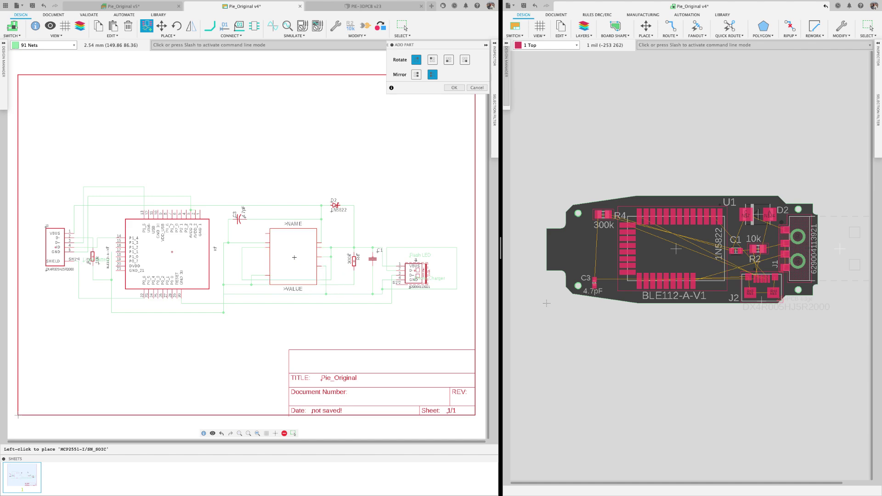
click(546, 303)
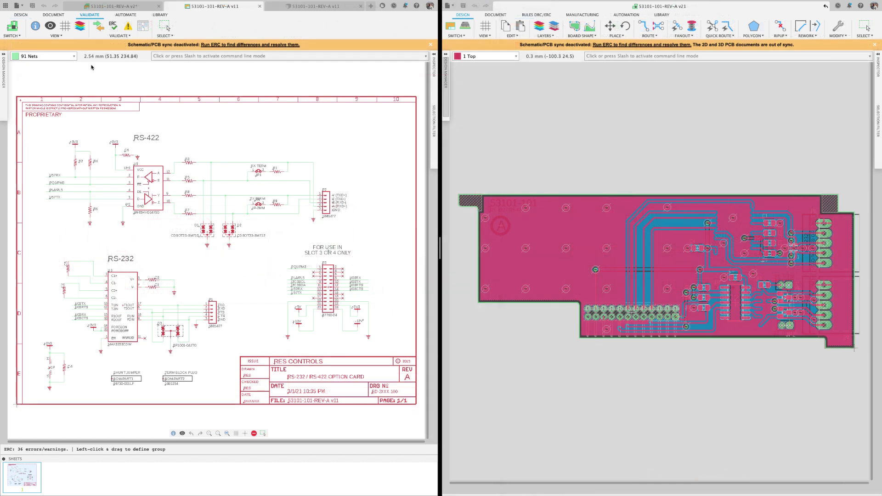
- Run ERC, select 'Part R3 not found in board' and scroll through the 36 errors
click(113, 28)
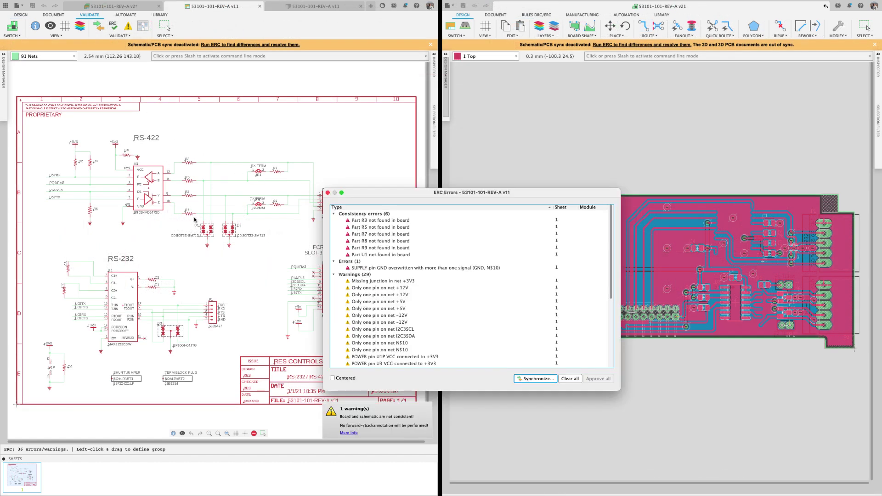
click(410, 221)
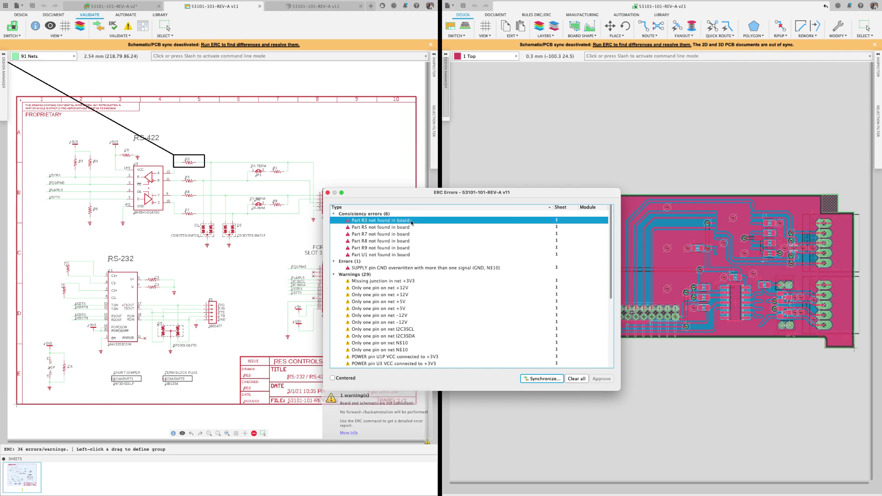
scroll(403, 292, down, 3)
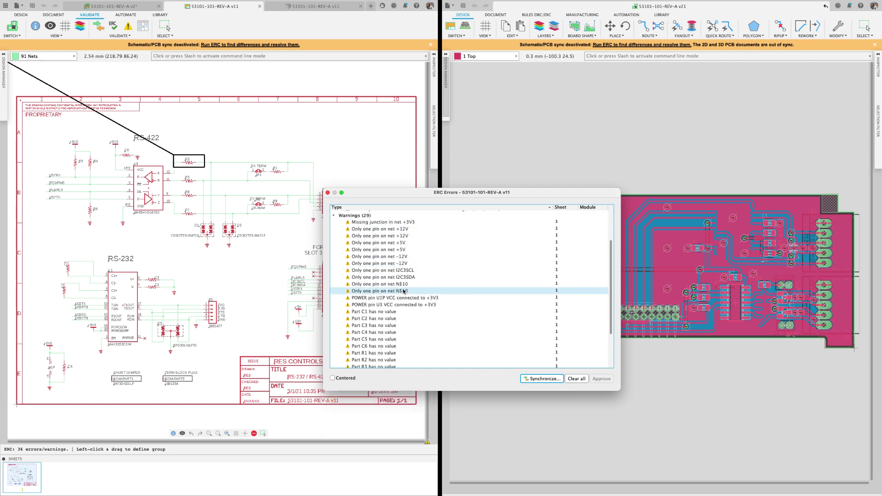
scroll(403, 292, down, 3)
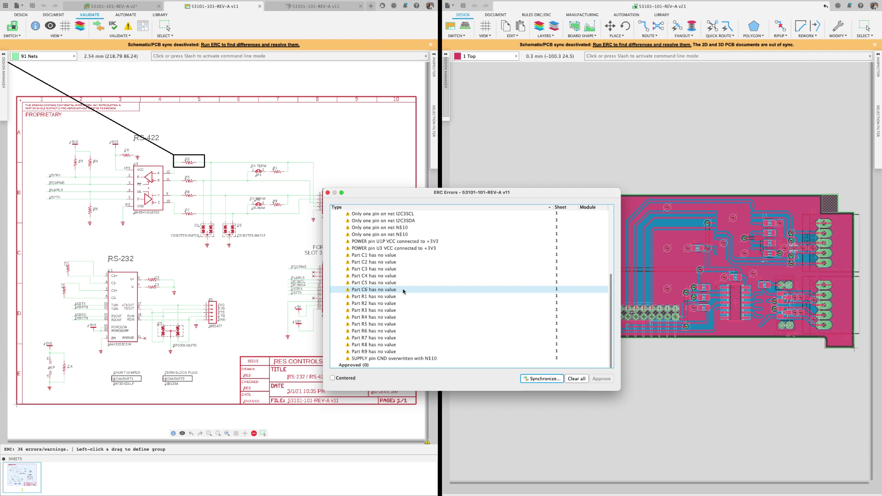
scroll(403, 291, up, 6)
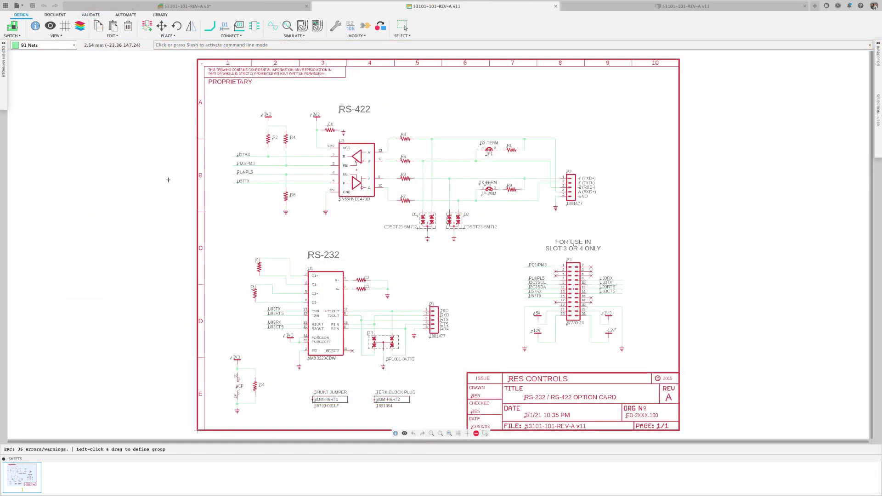
- From the board document, run ERC on Pie v17, listing C5 and IC1 missing from the board
click(13, 28)
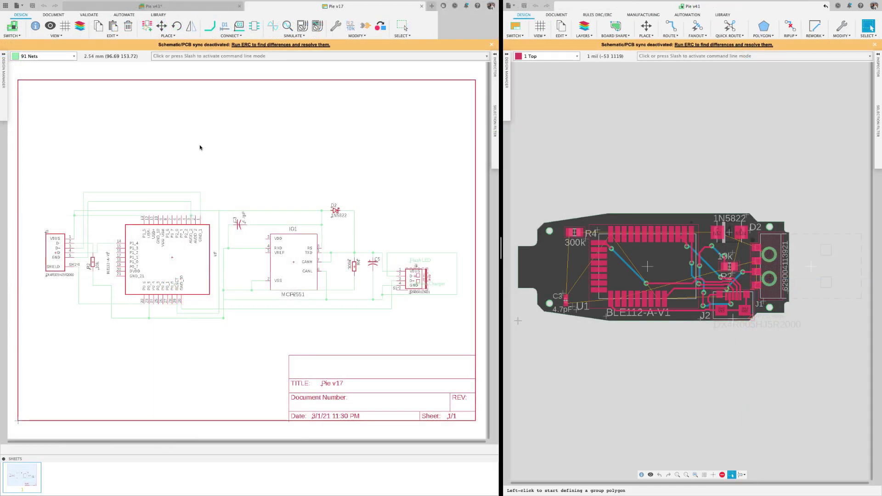
click(94, 16)
click(111, 27)
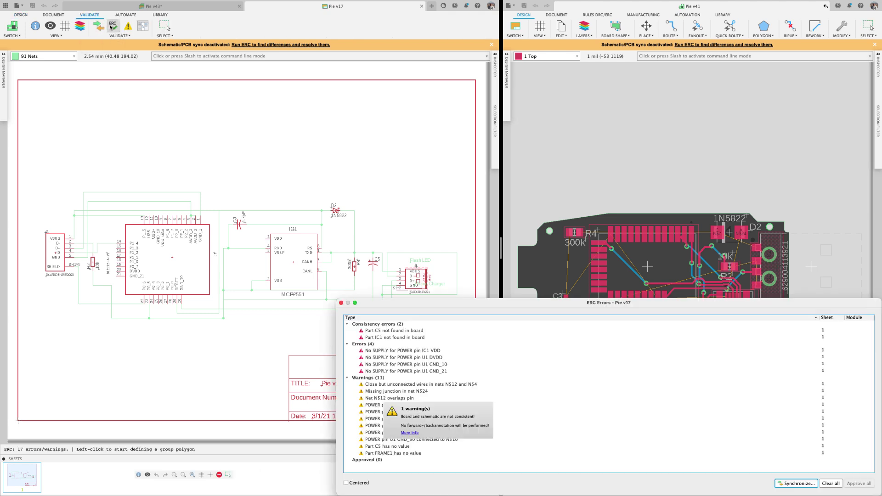
- Open the Synchronizer with source Pie v17 and target Pie v41, and review the netlist changes
click(796, 483)
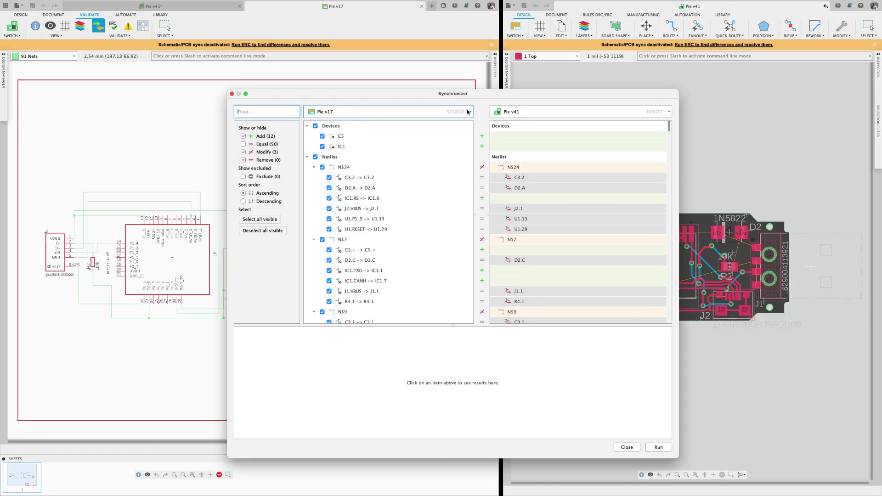
click(468, 113)
click(468, 112)
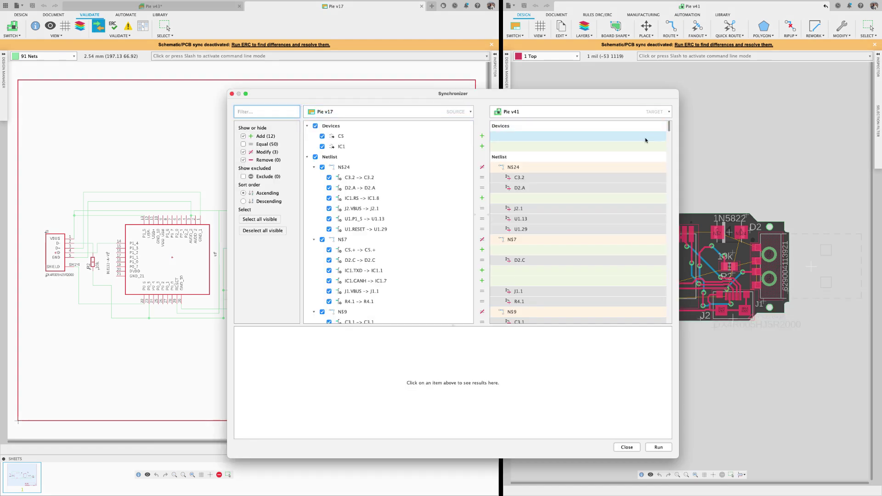
click(667, 113)
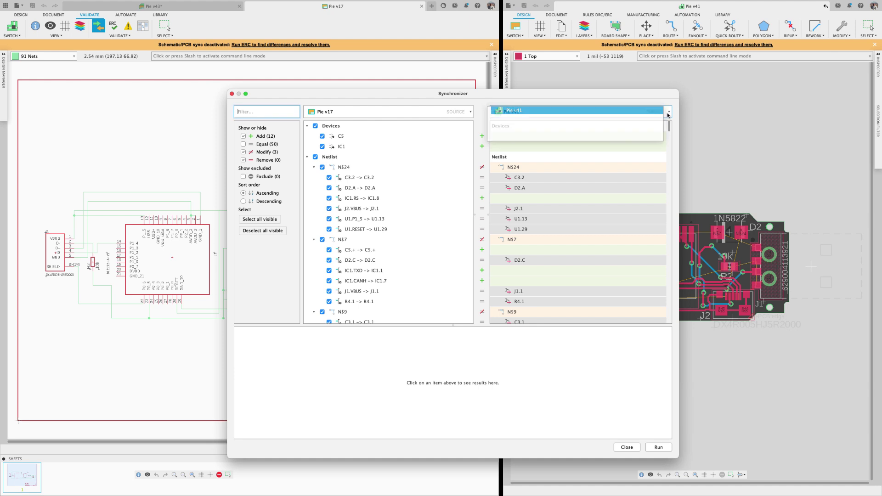
click(597, 115)
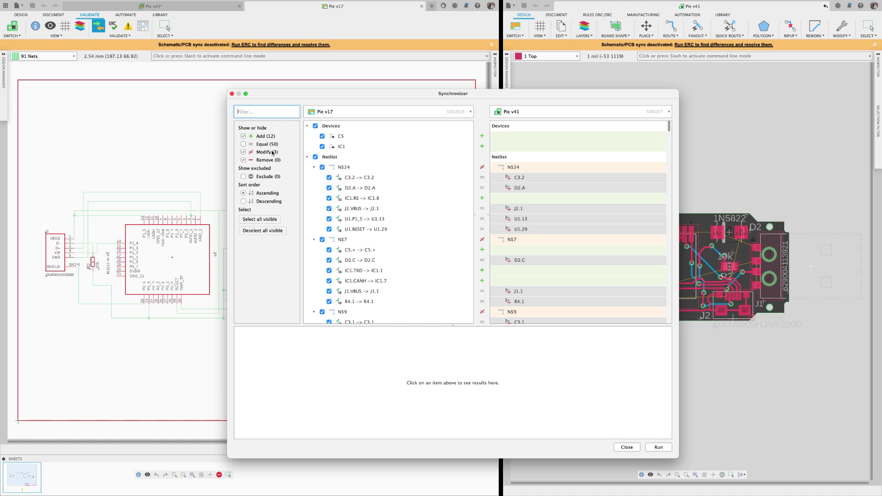
scroll(593, 224, down, 5)
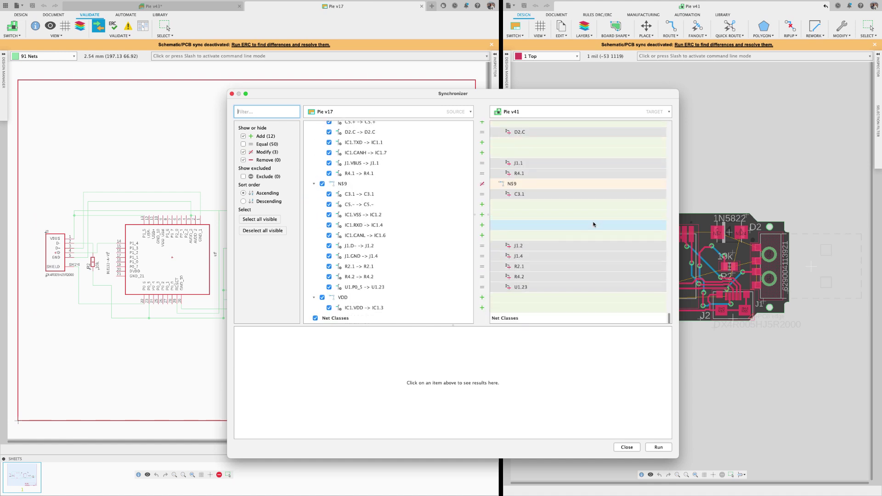
scroll(593, 224, up, 5)
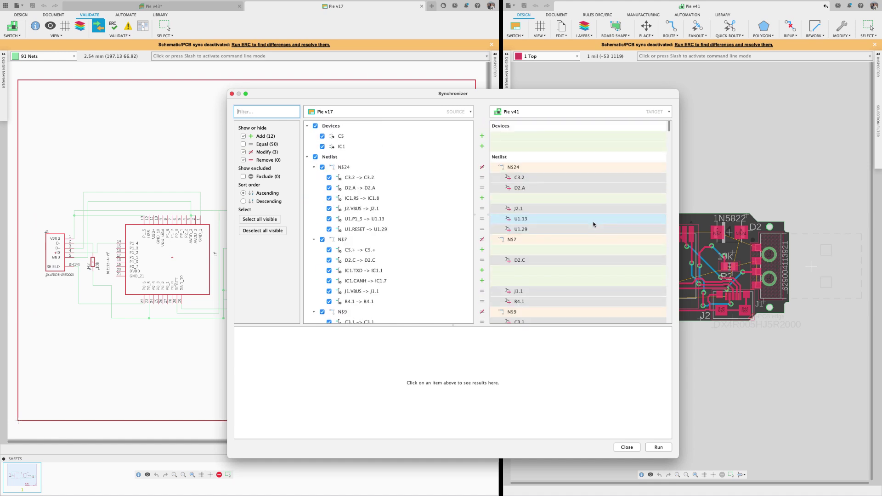
- Run the synchronization, then move IC1 and a vertical C5 onto the board's left end
click(657, 448)
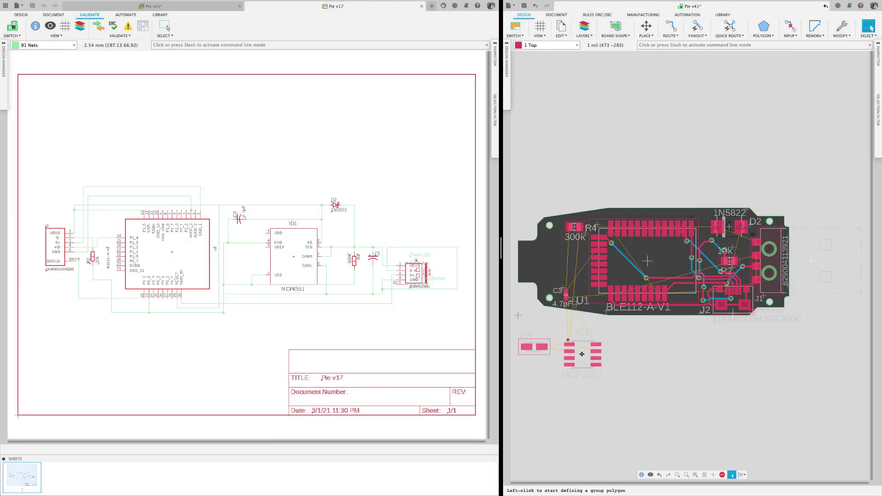
drag(594, 372, 570, 276)
drag(535, 346, 705, 258)
key(Escape)
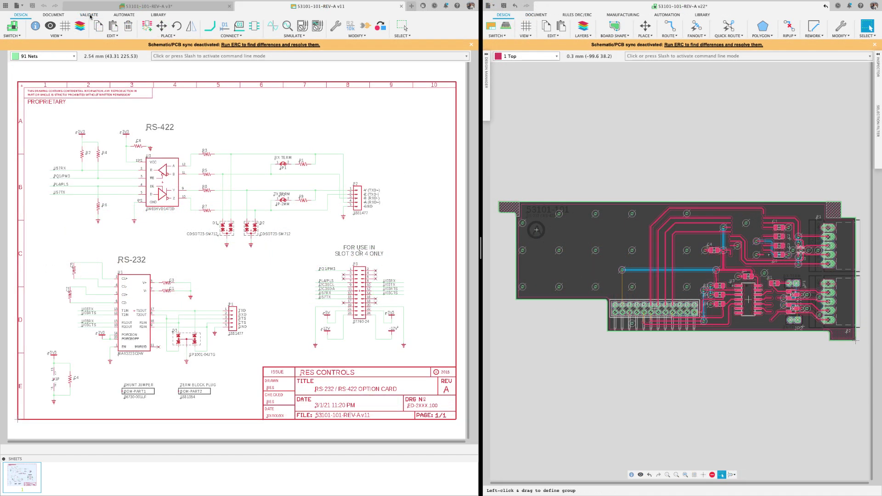
- Rerun ERC, synchronize the schematic changes to the board, and zoom to fit the new parts
click(89, 15)
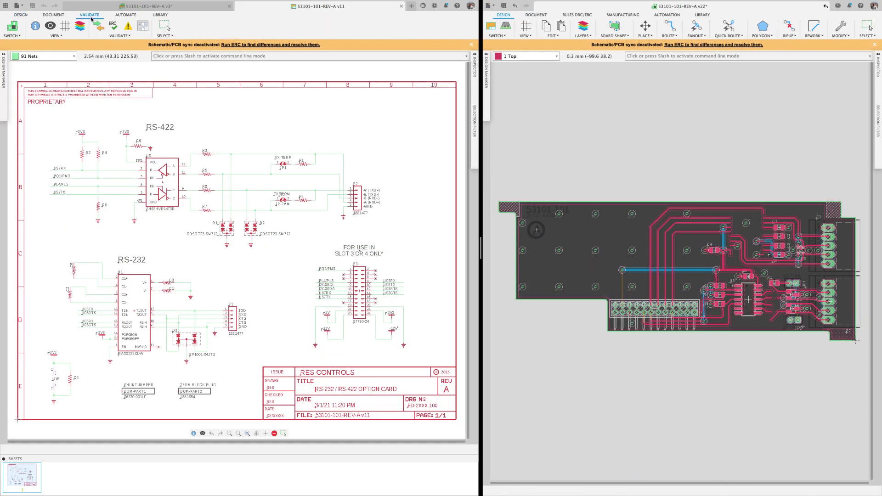
click(113, 26)
click(690, 338)
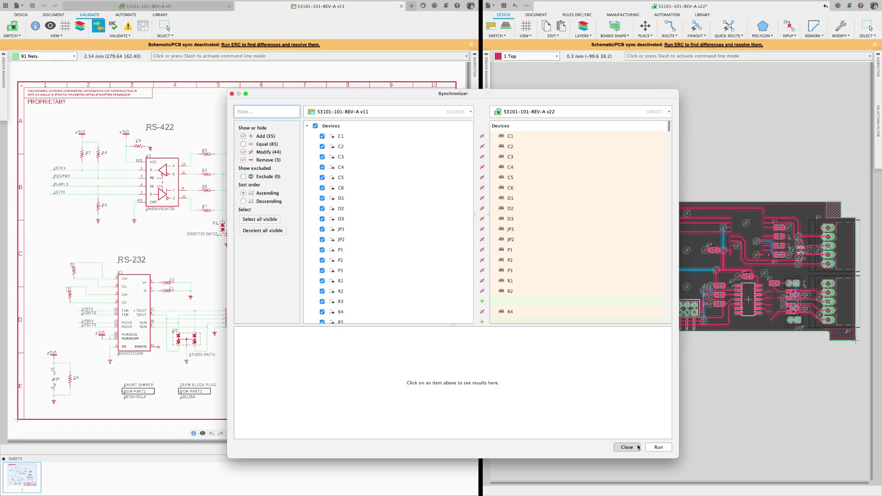
click(658, 447)
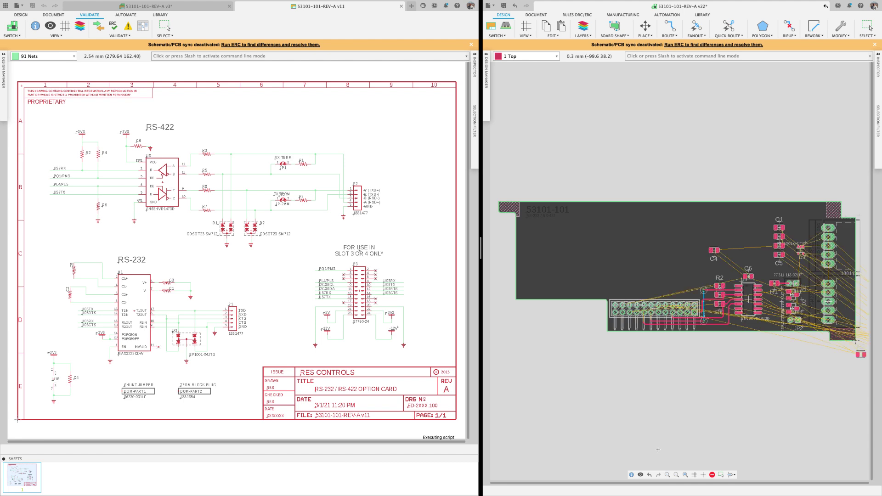
click(684, 475)
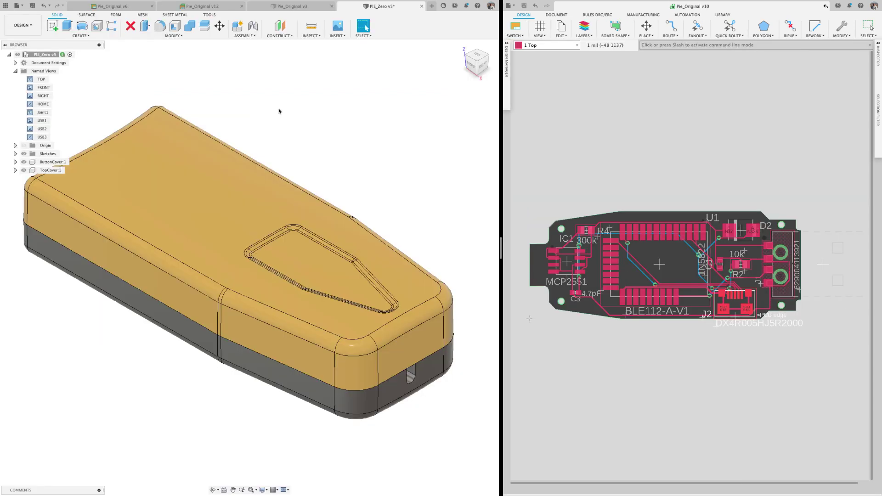
shift+middle_drag(279, 110, 168, 90)
- Hide TopCover:1 and insert Pie_Original v3 into the enclosure design with Z angle 180°
click(24, 170)
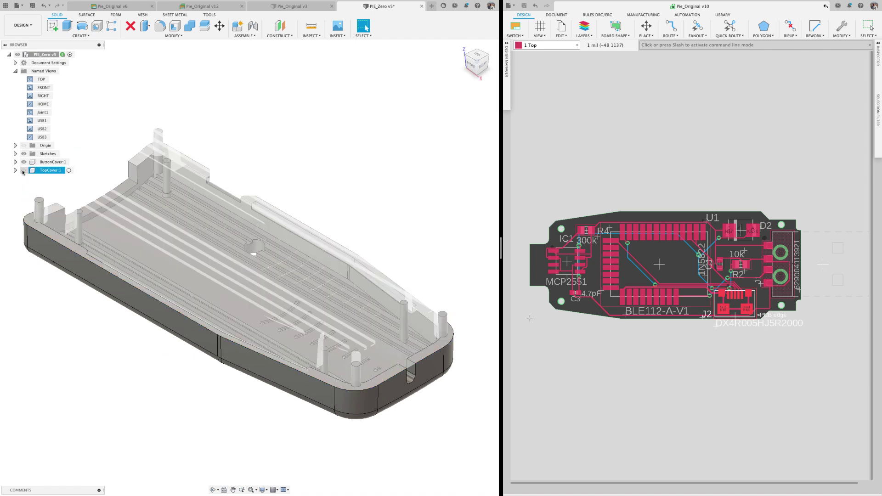
shift+middle_drag(252, 139, 297, 157)
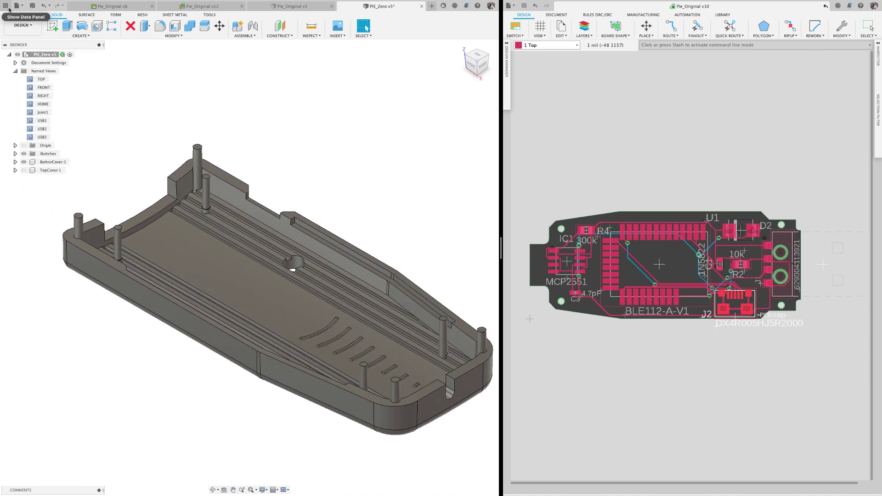
click(5, 5)
right_click(43, 184)
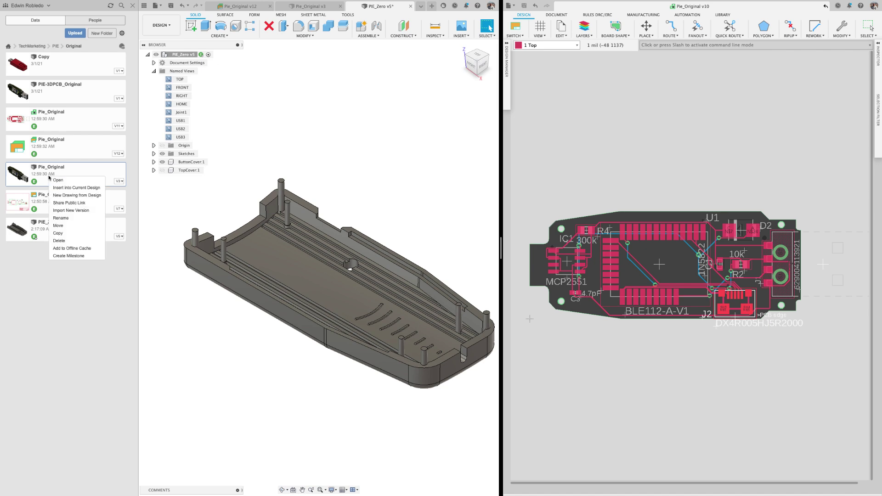
click(58, 187)
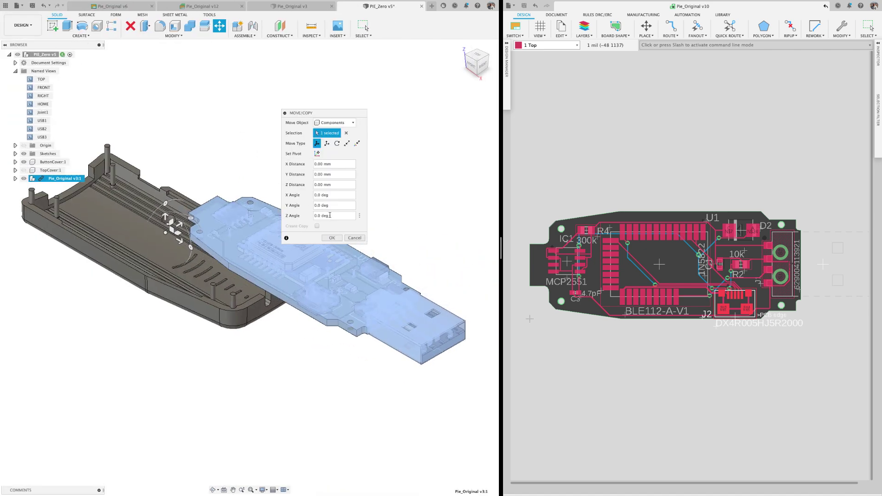
click(329, 215)
text(180)
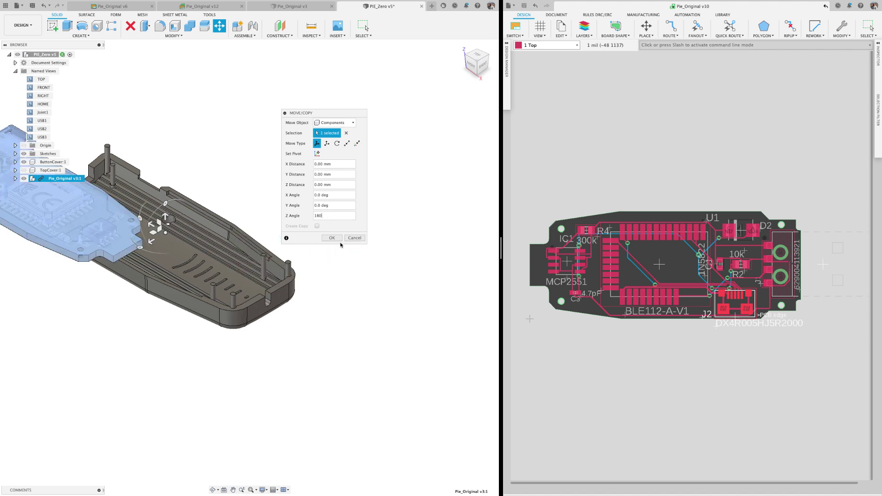
click(331, 237)
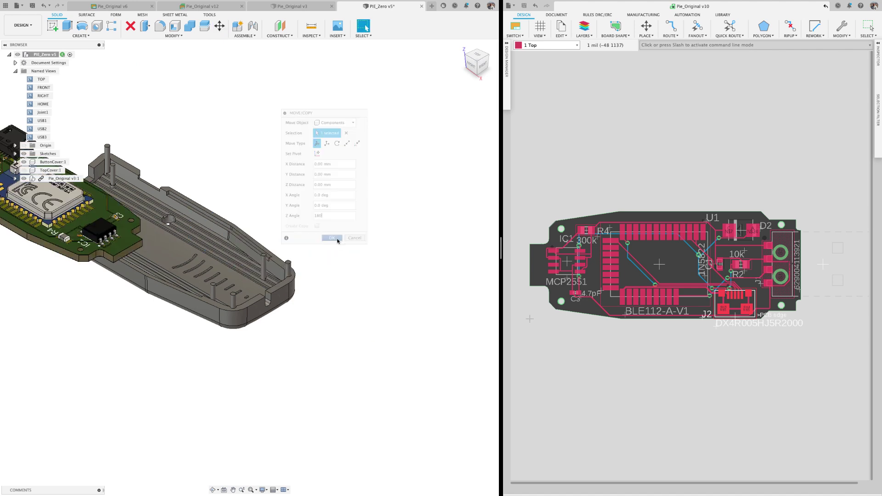
- From the Joint1 view, start a joint with the board mounting hole as Component 1
double_click(40, 112)
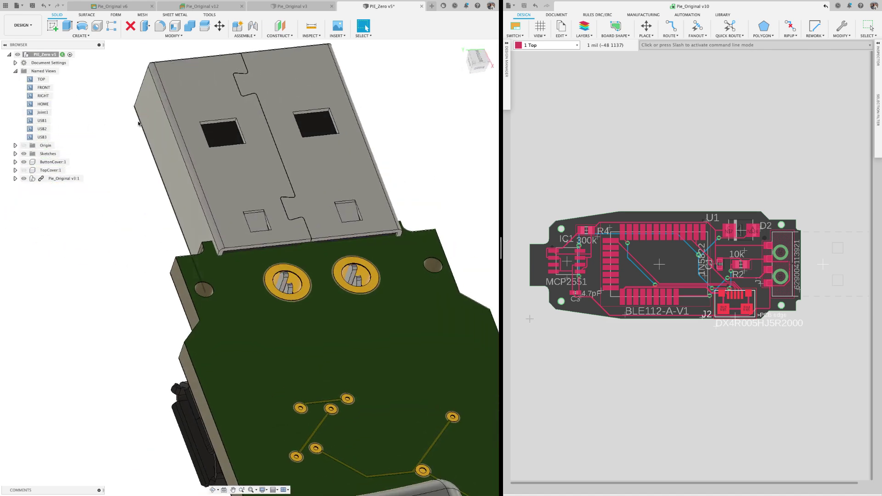
key(j)
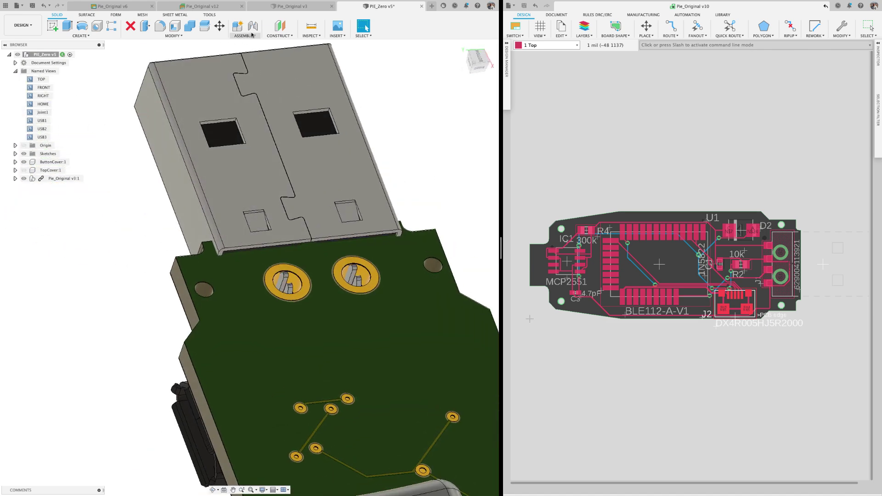
click(204, 291)
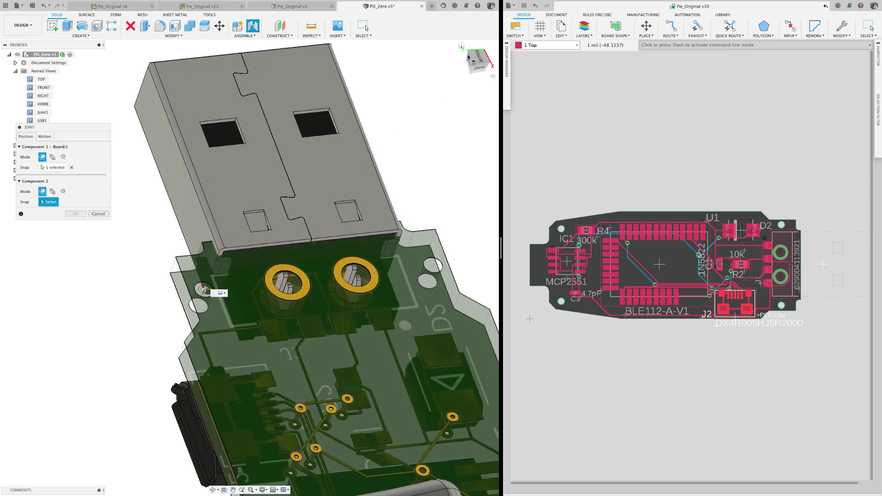
click(461, 45)
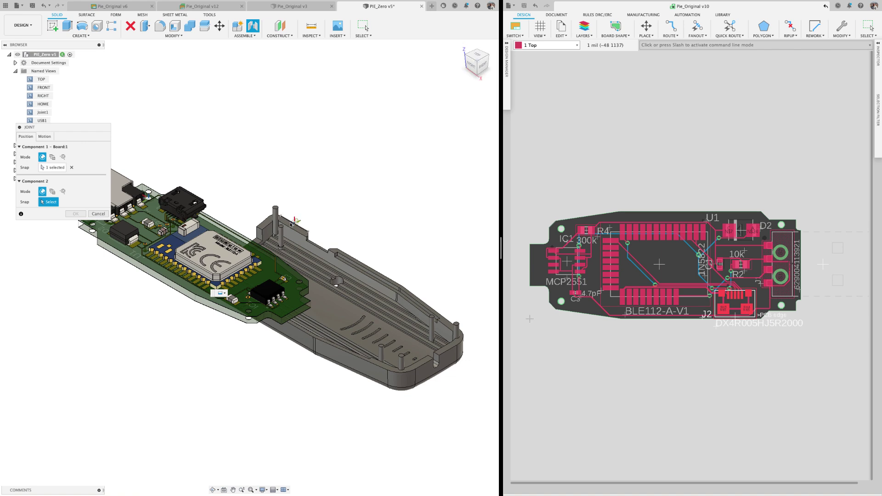
- Joint the board to the ButtonCover post, then inspect the USB1 and USB2 named views
click(281, 247)
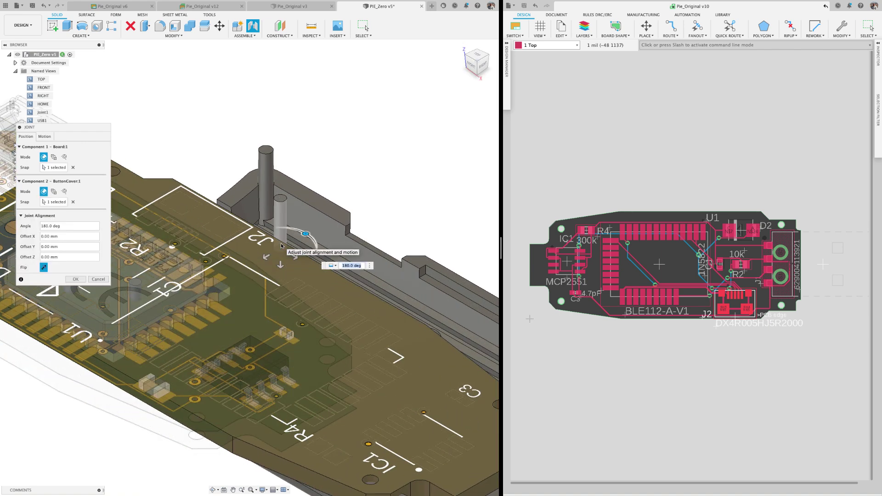
key(Return)
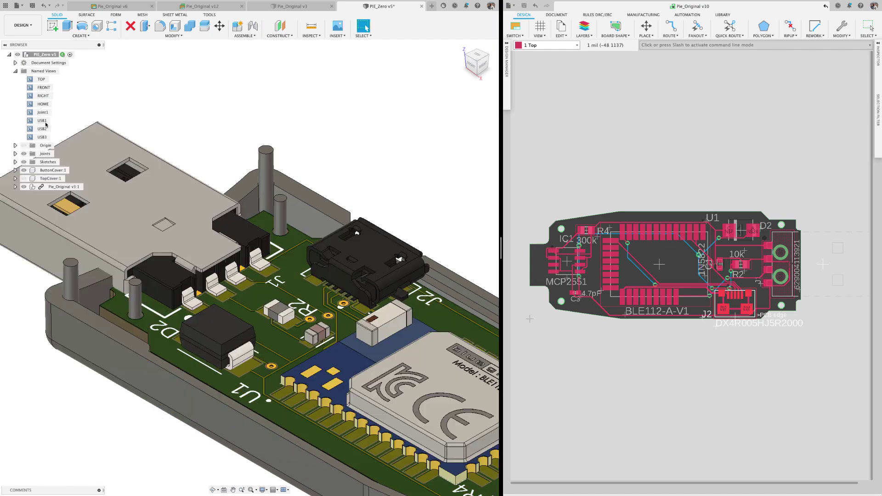
double_click(42, 121)
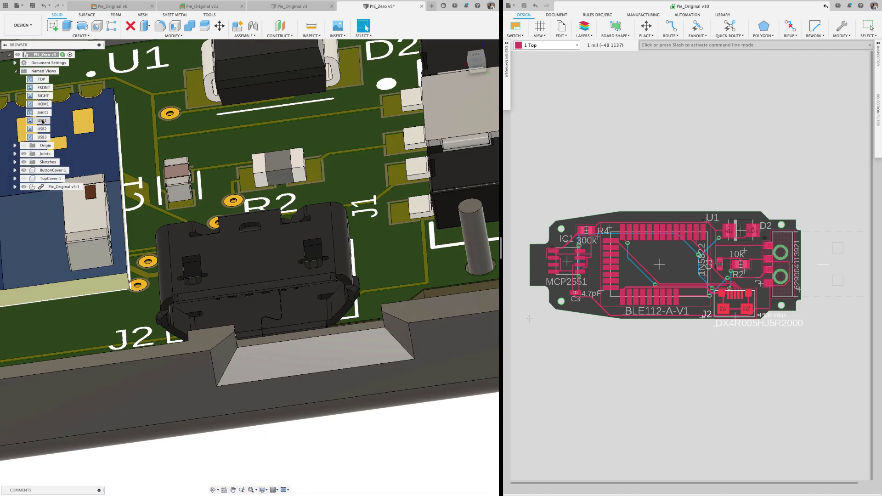
double_click(41, 129)
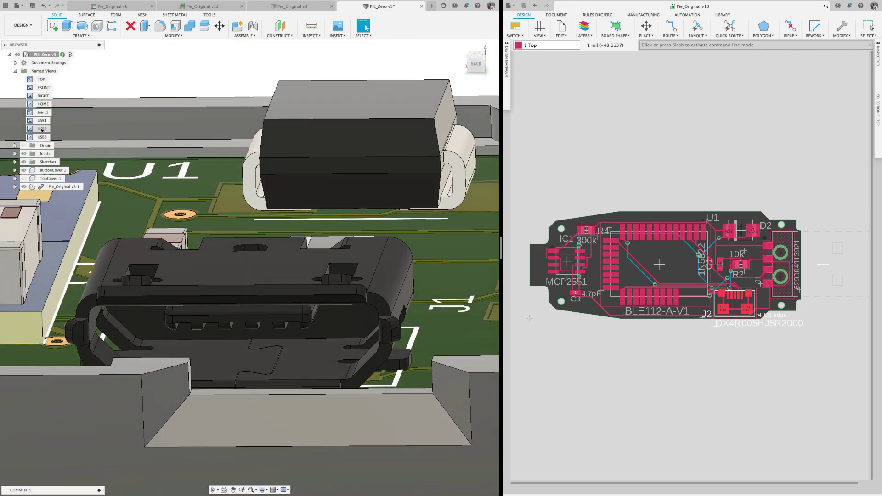
- Edit the Pie_Original board in place and move USB connector J2 2.00 mm along X, updating the PCB
click(71, 187)
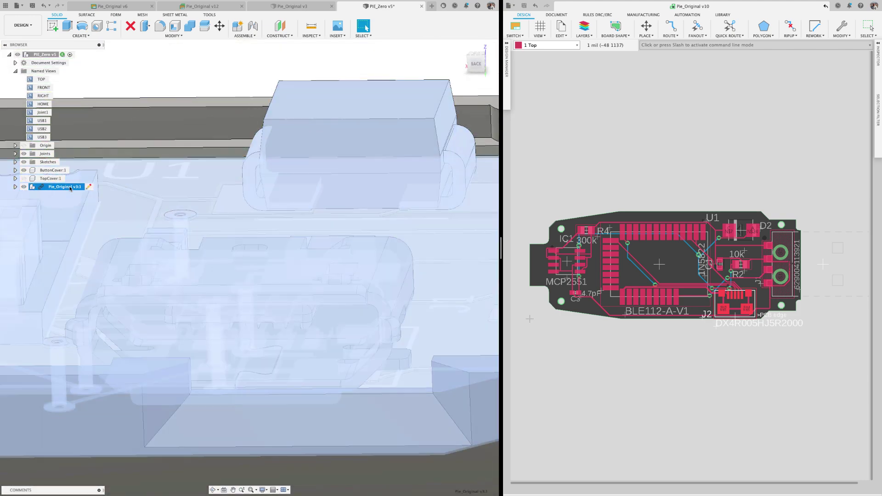
key(Escape)
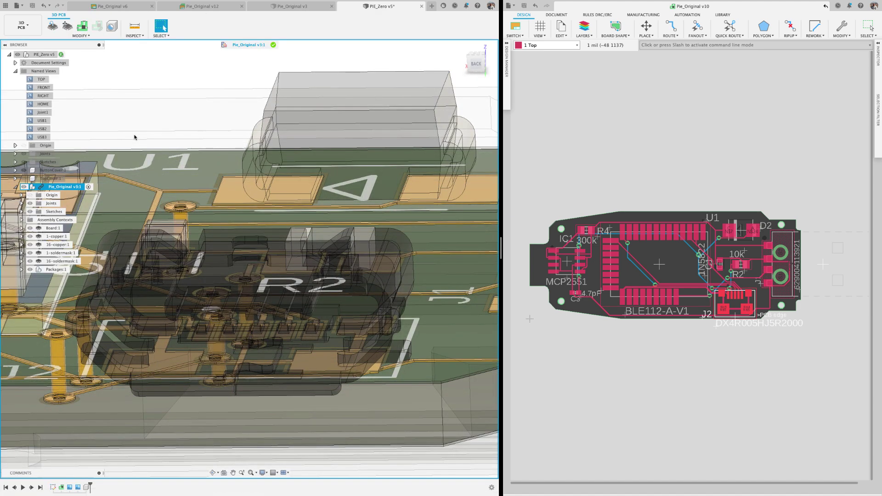
click(68, 28)
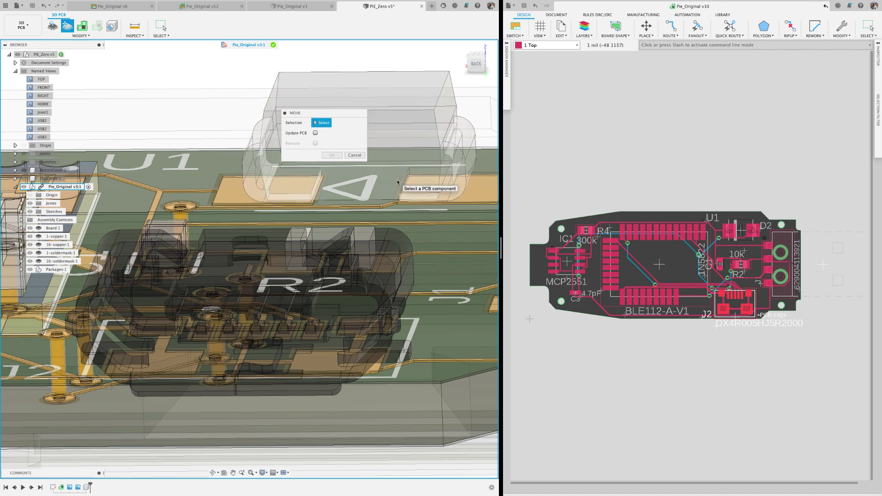
click(315, 133)
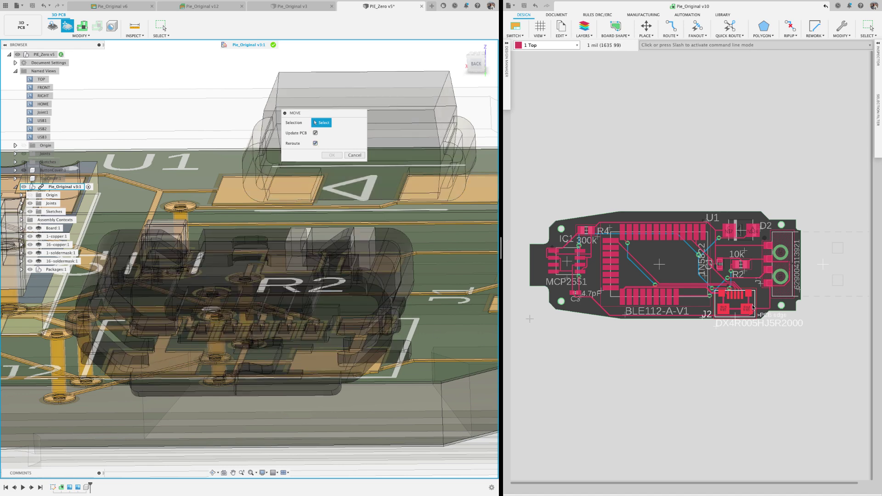
click(193, 268)
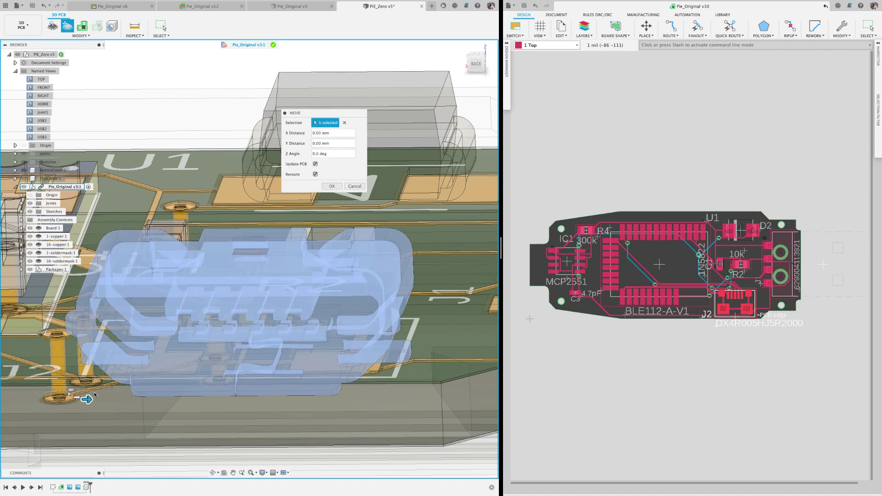
double_click(43, 125)
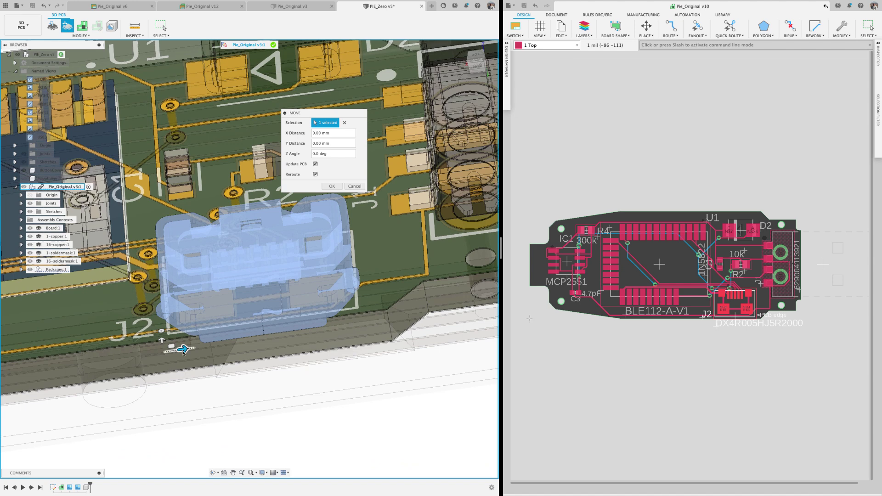
drag(183, 351, 231, 343)
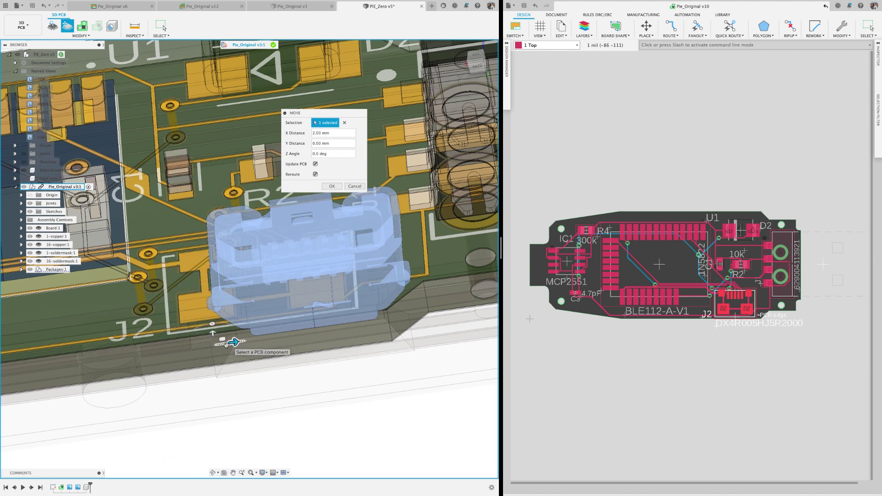
click(339, 186)
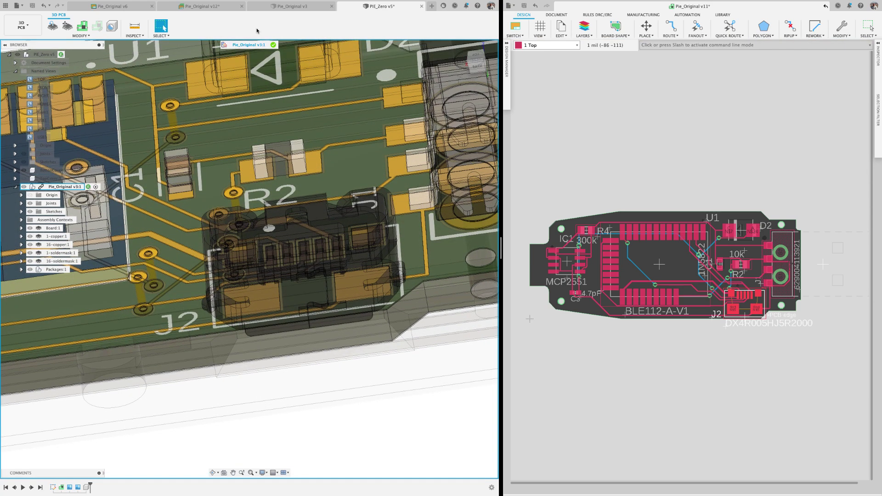
- Finish the in-place edit, then briefly show TopCover:1 to check the USB opening and hide it again
click(272, 45)
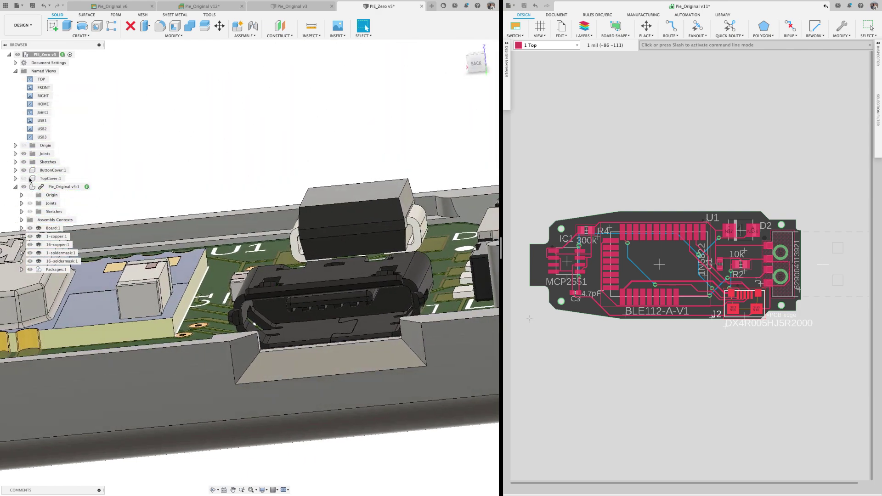
click(24, 179)
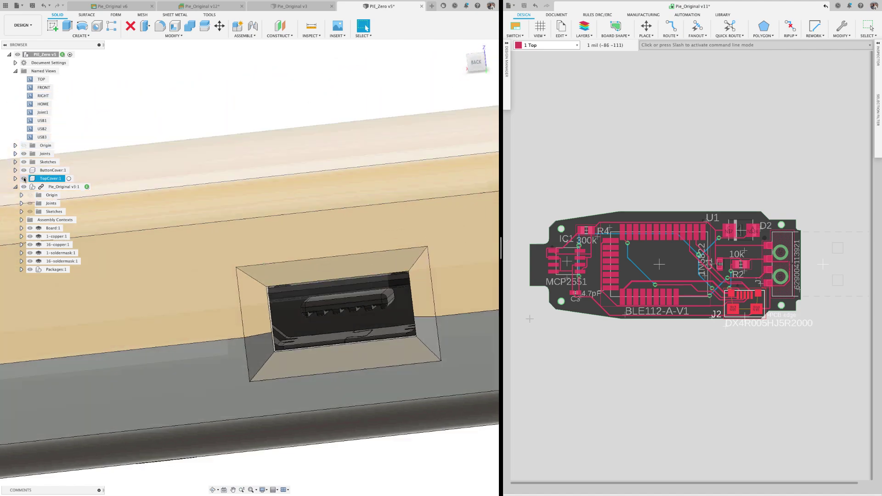
click(24, 179)
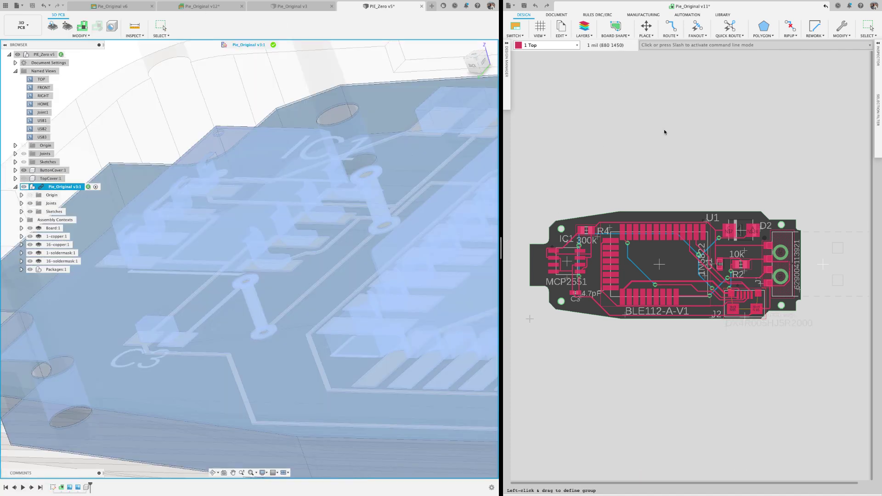
- Rip up IC1's traces, then rotate IC1 90° and place it on the board
click(792, 35)
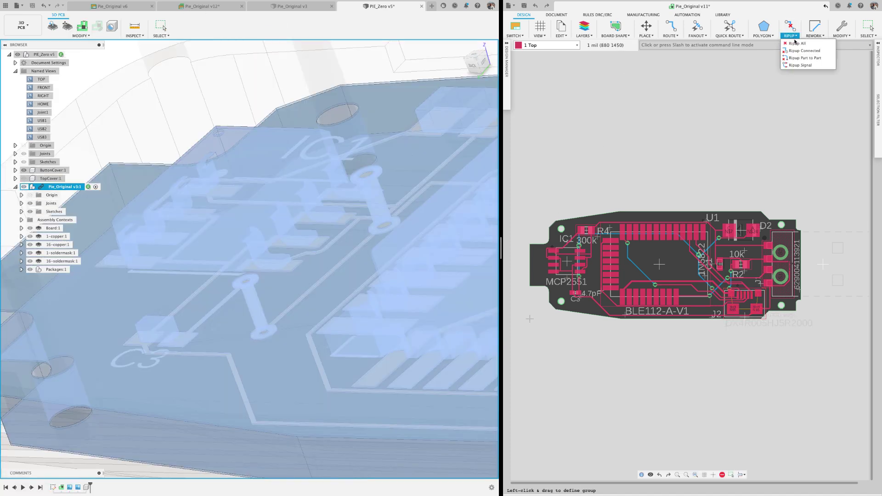
click(804, 50)
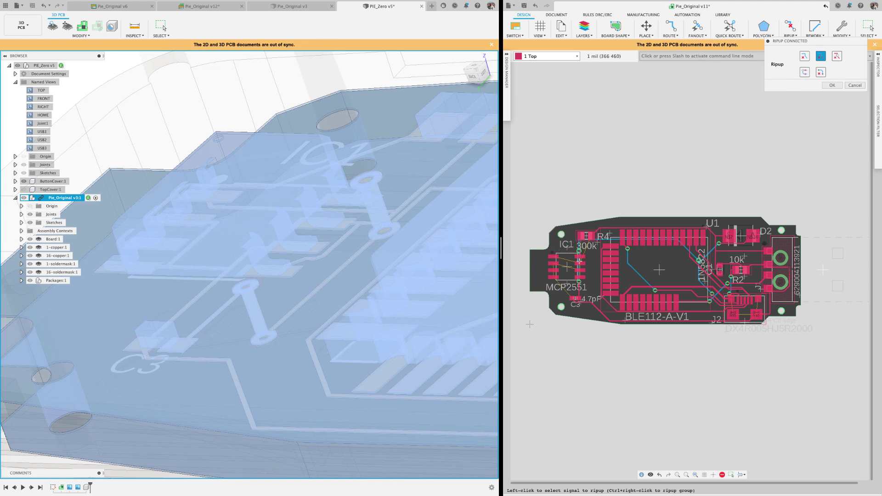
key(m)
click(566, 266)
right_click(570, 270)
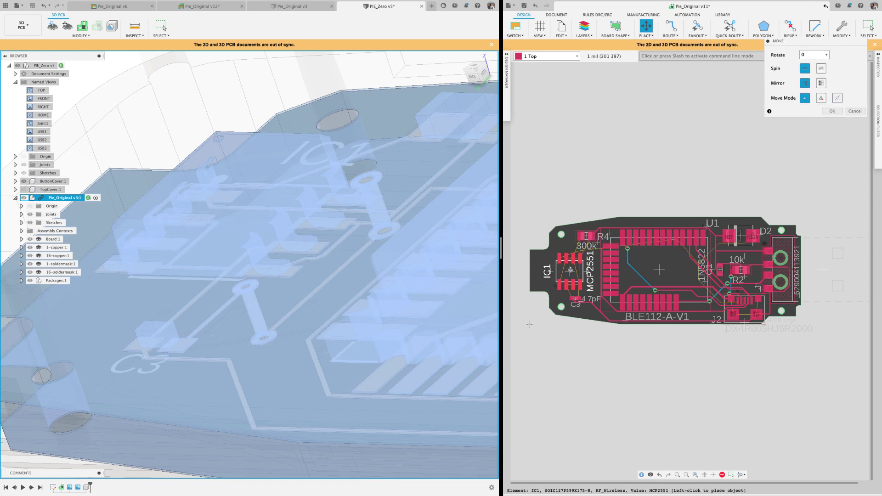
click(569, 270)
- Sync the board change to the 3D design via View 3D PCB With Options, keeping the current target
click(831, 111)
click(515, 36)
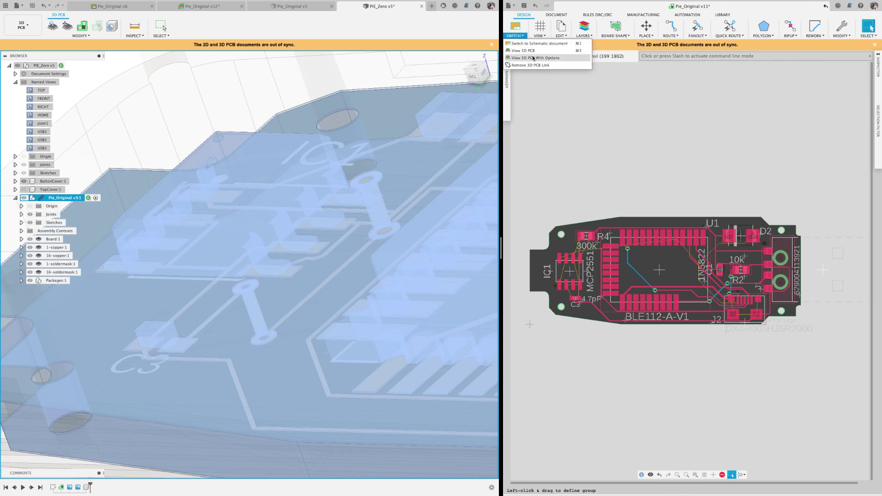
click(534, 58)
click(845, 86)
click(852, 96)
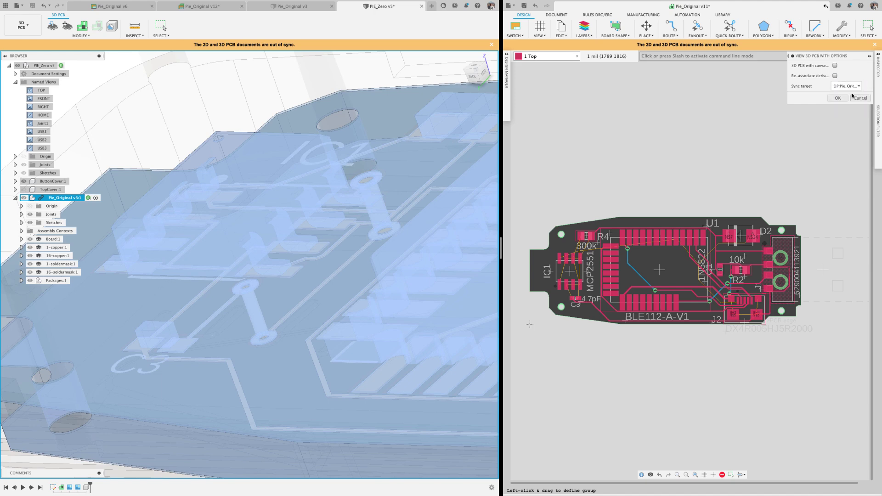
click(837, 98)
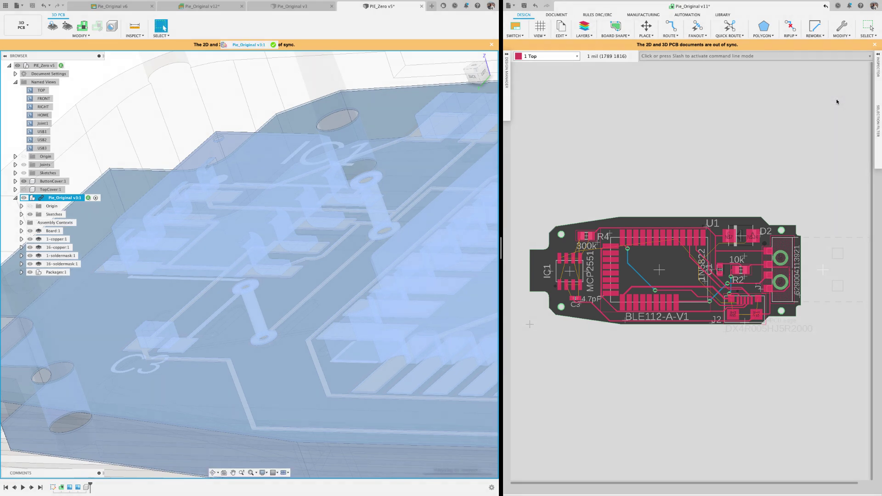
- Autoroute the board with Quick Route > Autorouter and accept the routing result
click(733, 37)
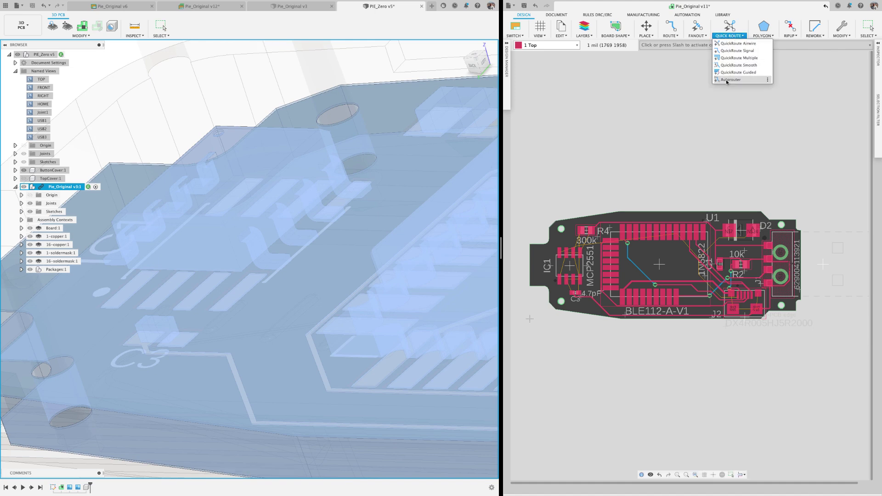
click(727, 83)
click(856, 199)
click(857, 259)
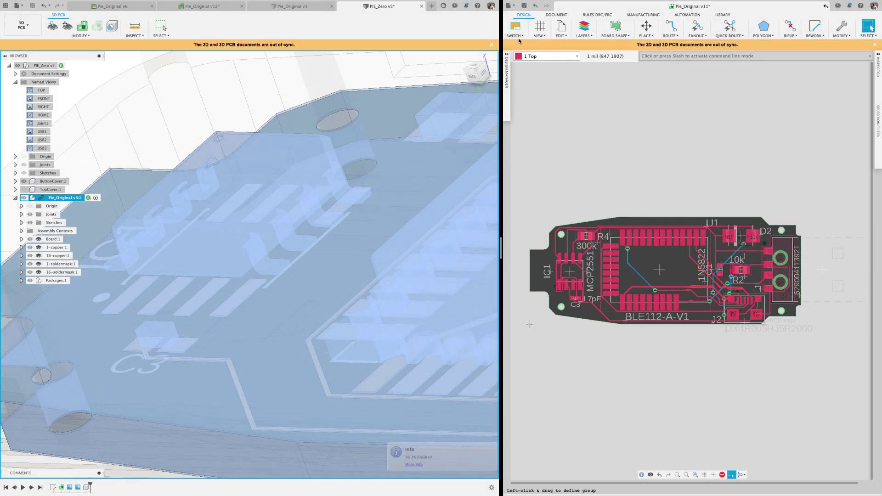
click(867, 28)
click(840, 101)
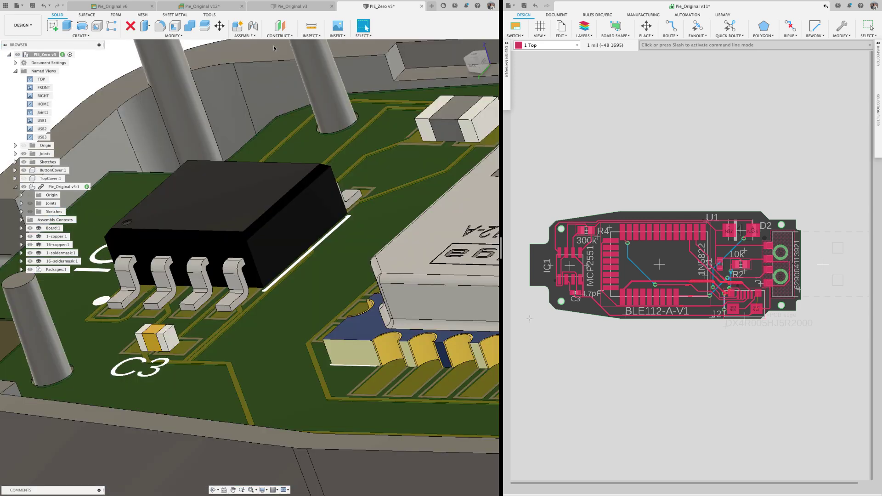
- Save a version described 'Moved USB and MCP2551', then switch to the latest Pie_Original v3
click(32, 5)
text(Mov)
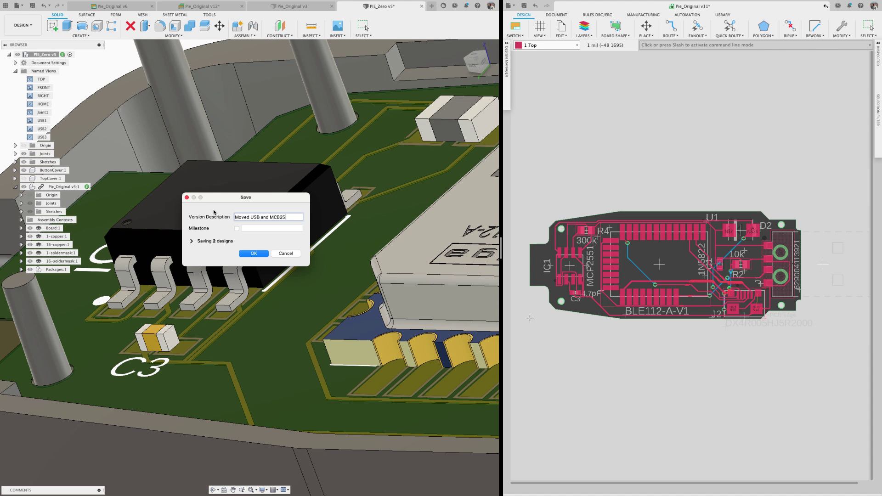
text(ed USB and MCP2551)
key(Return)
click(281, 7)
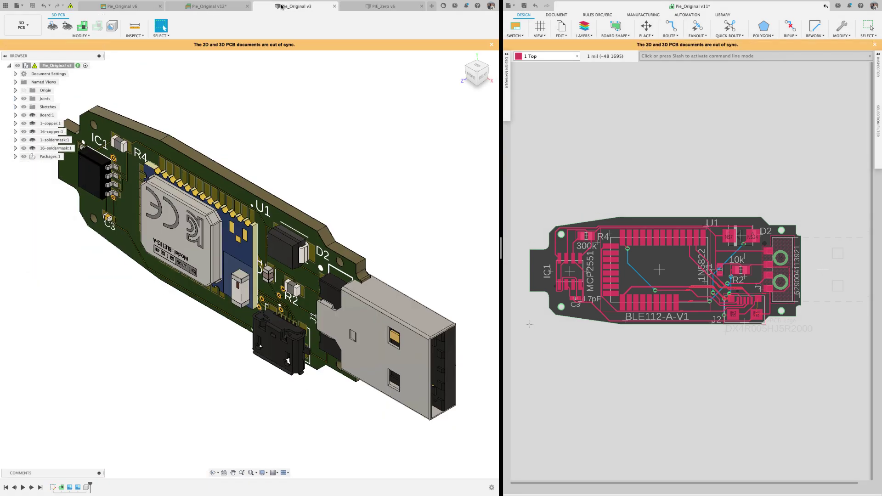
click(71, 7)
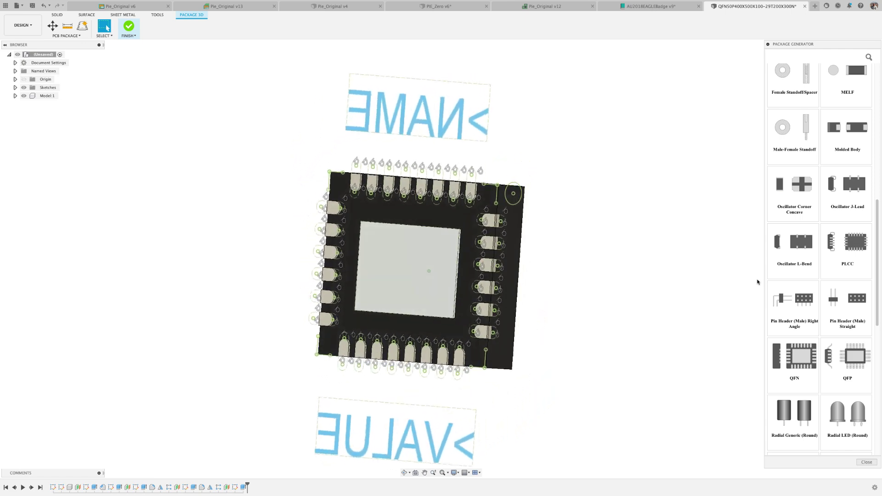
- Inspect the Oscillator Corner Concave and PLCC generators, viewing PLCC manufacturing settings, and cancel both
shift+middle_drag(690, 228, 606, 236)
click(793, 209)
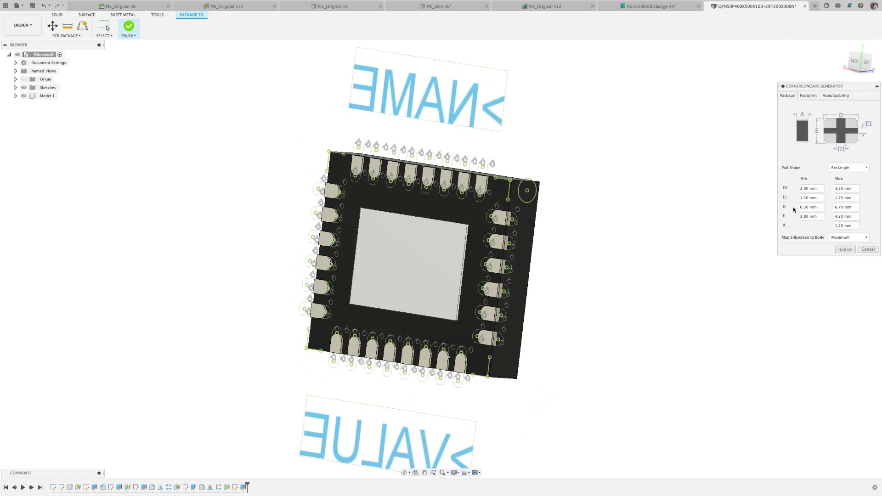
click(867, 249)
click(828, 284)
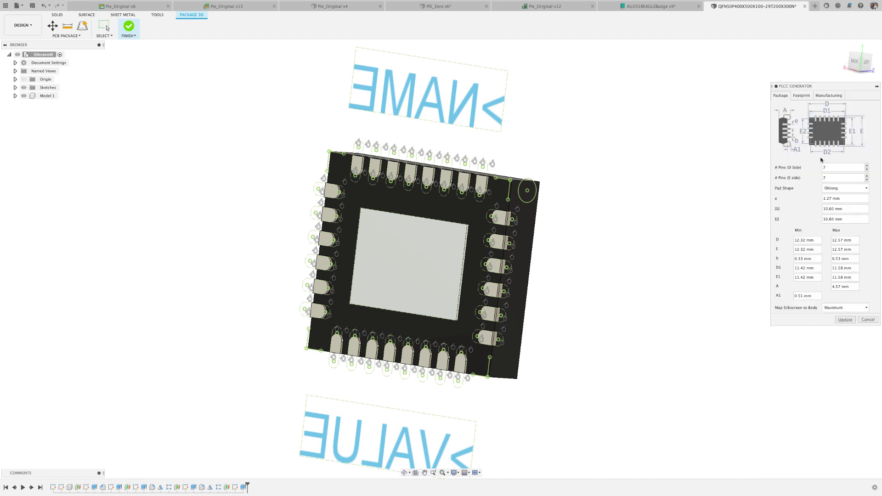
click(829, 96)
click(868, 138)
- Review the SOD and QFN manufacturing settings, then regenerate the QFN package with Update
scroll(790, 379, down, 3)
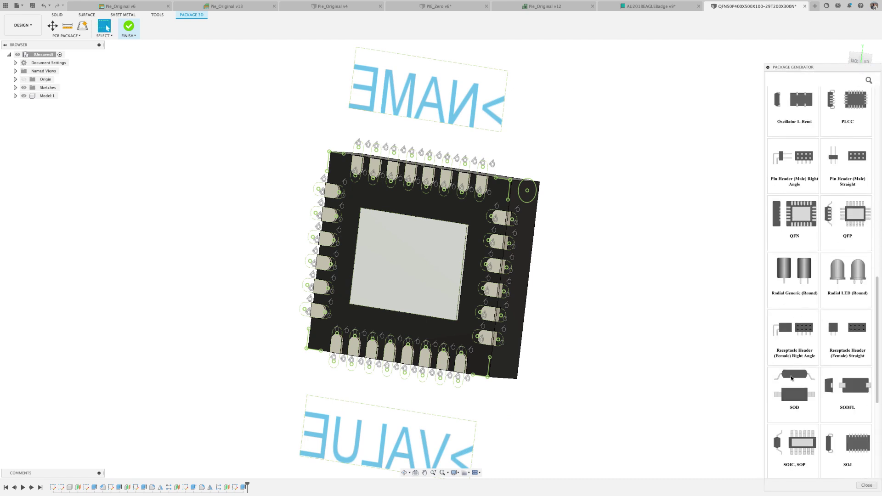
click(791, 379)
click(828, 95)
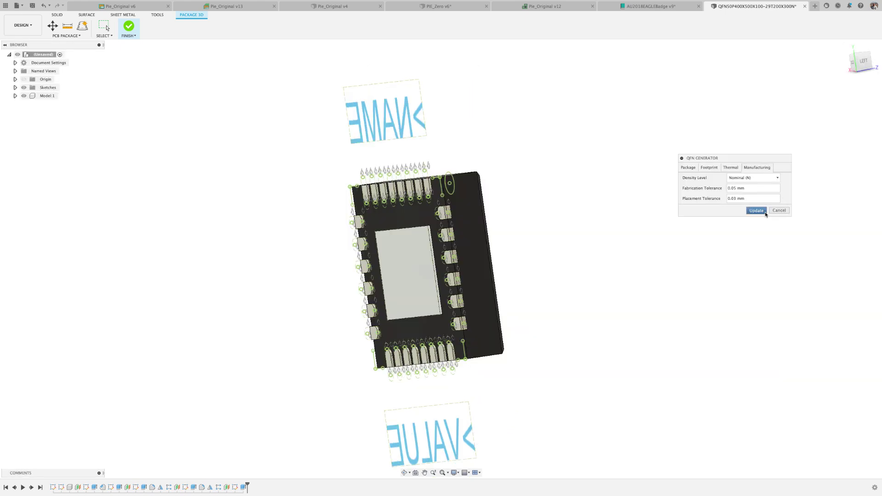
click(763, 212)
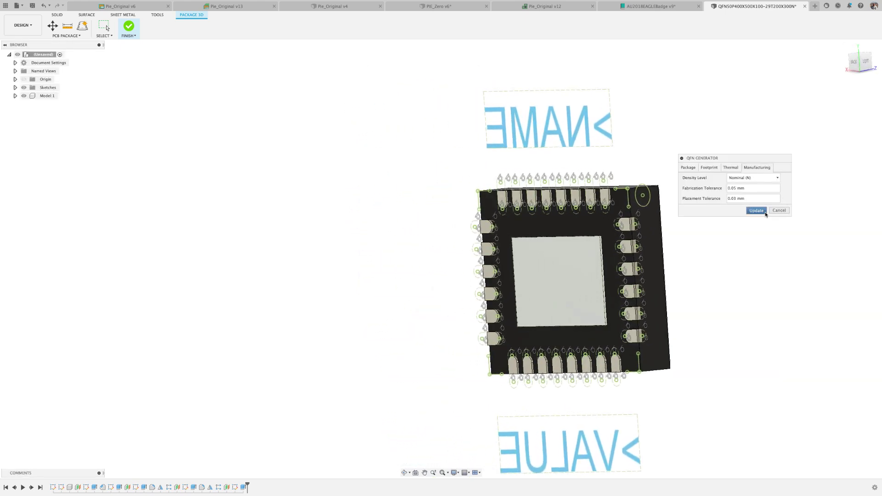
click(755, 210)
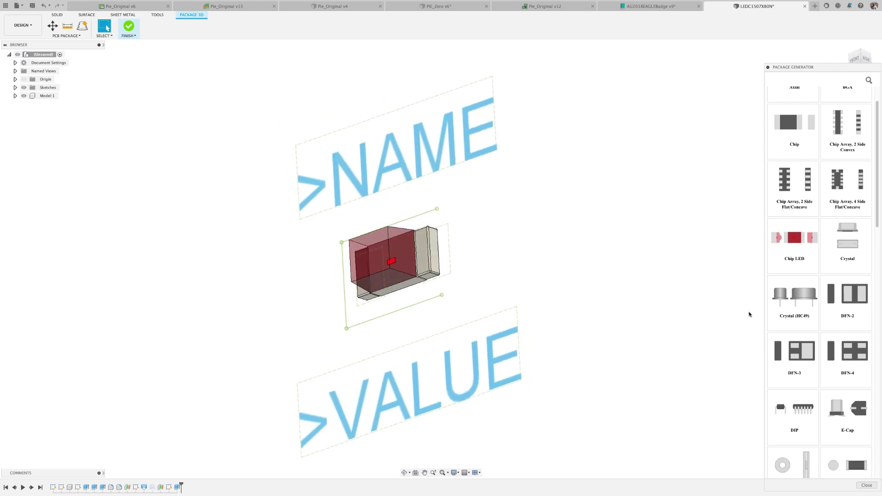
- Generate an E-Cap capacitor package from its generator with Update
scroll(806, 352, down, 1)
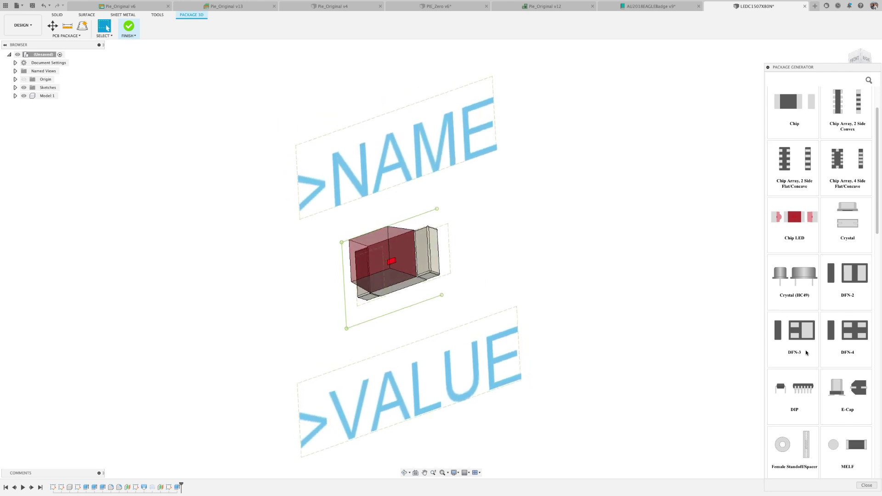
scroll(806, 352, up, 1)
click(851, 408)
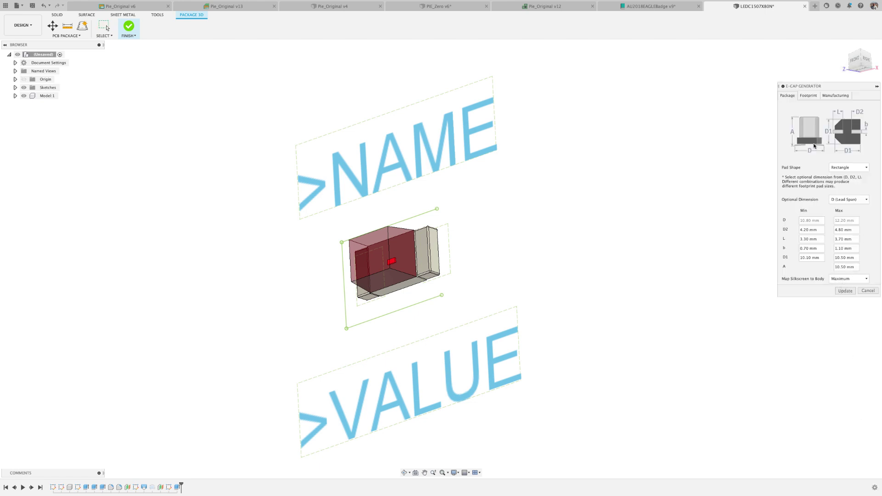
click(844, 291)
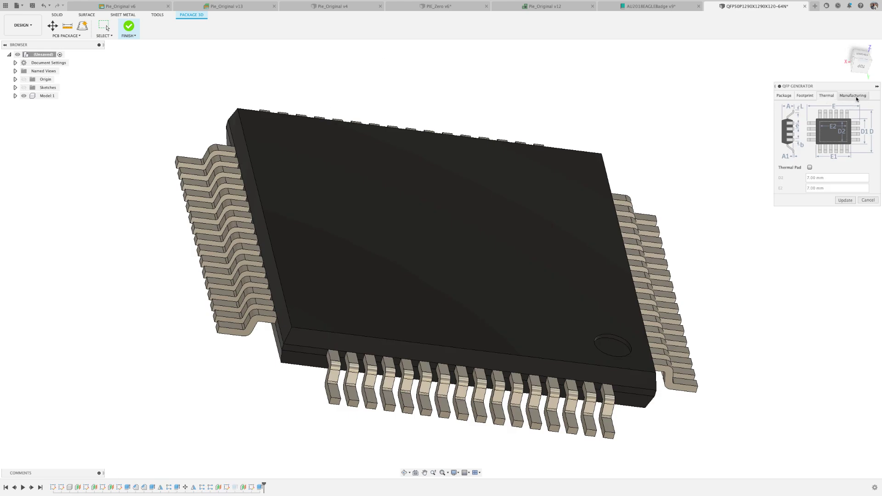
- Review the QFP generator's Package, Footprint, Thermal and Manufacturing tabs
click(855, 96)
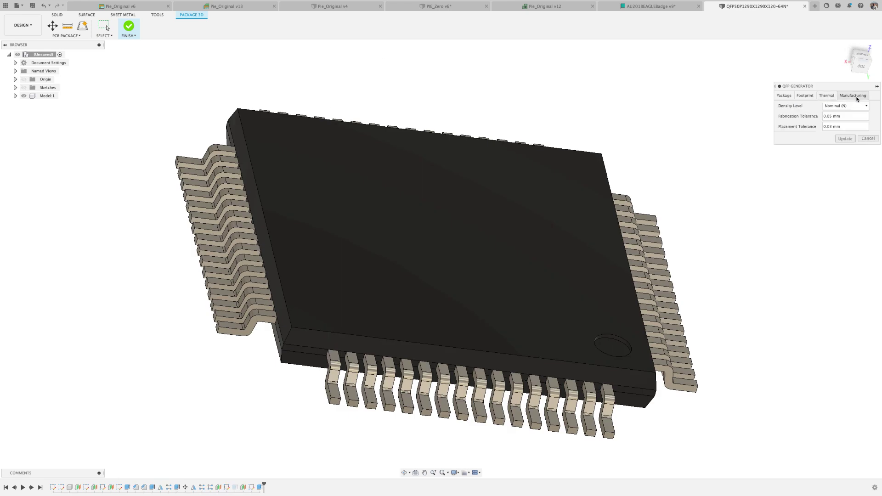
click(783, 96)
click(803, 96)
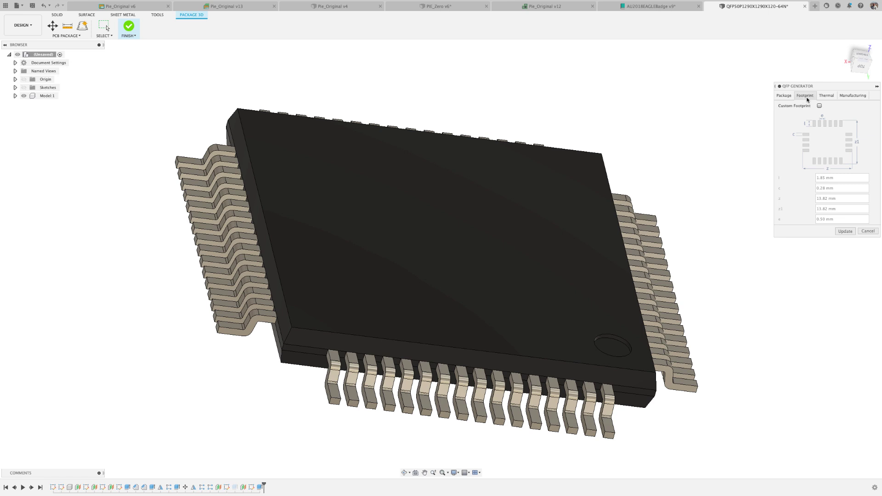
click(822, 96)
click(843, 97)
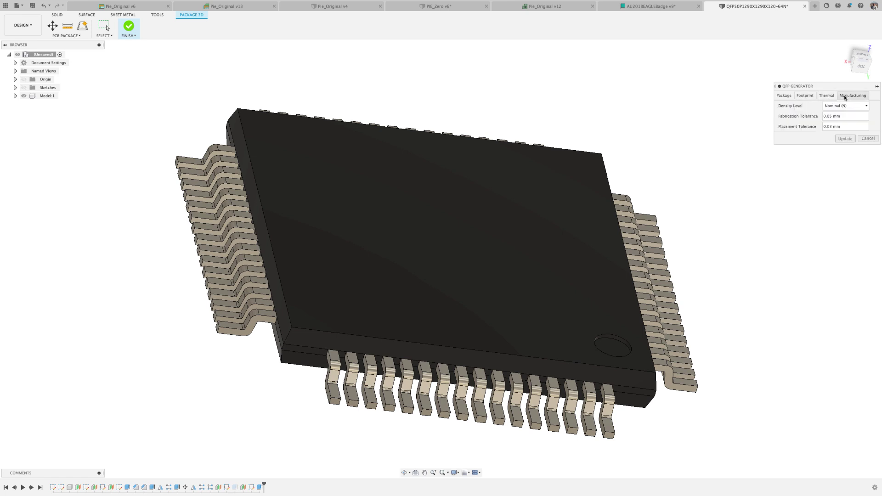
click(5, 5)
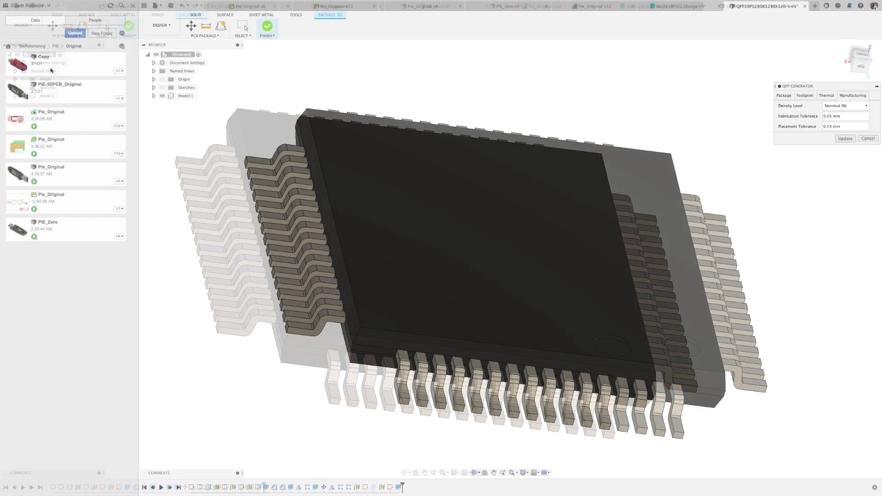